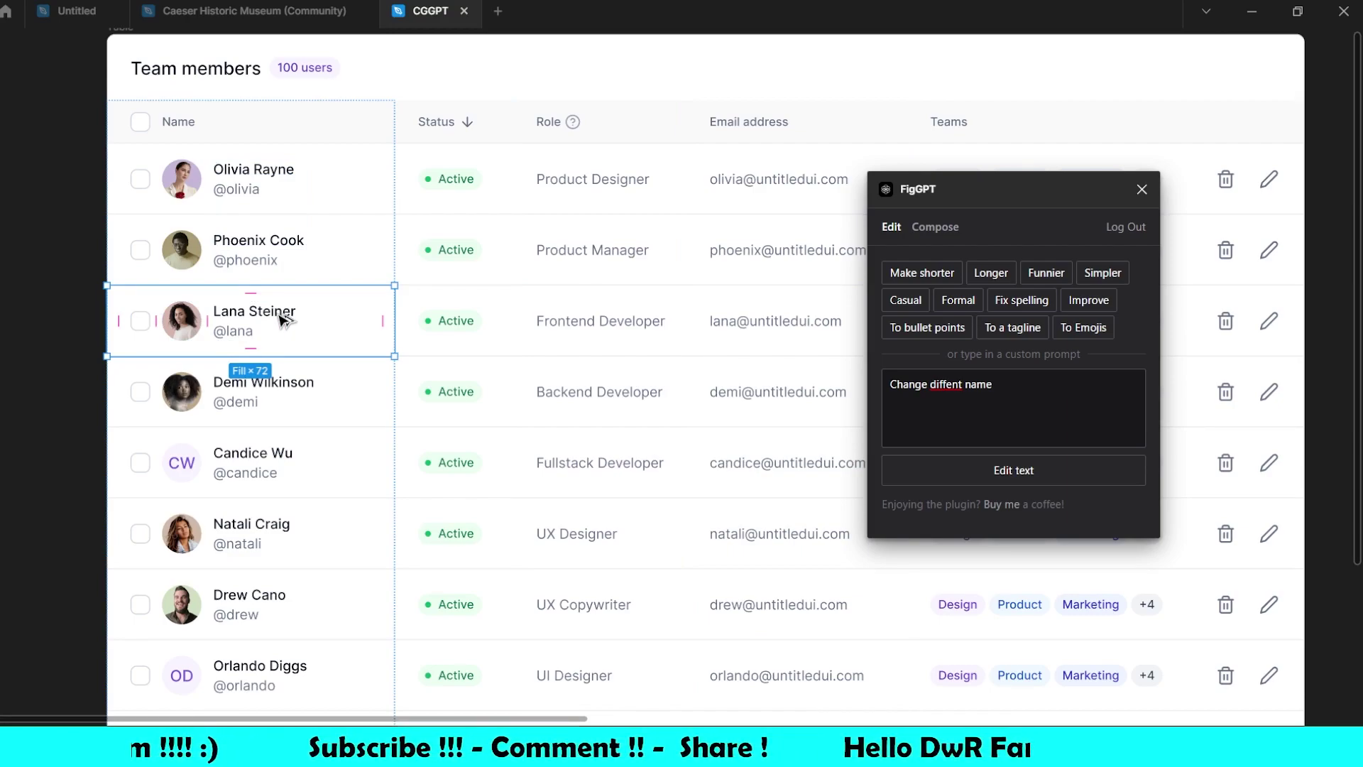
Rewrite the person names in the fourth to seventh rows of the team table with the custom FigGPT prompt "Change Diffrent name"
{"action": "left_click", "coordinate": [283, 320]}
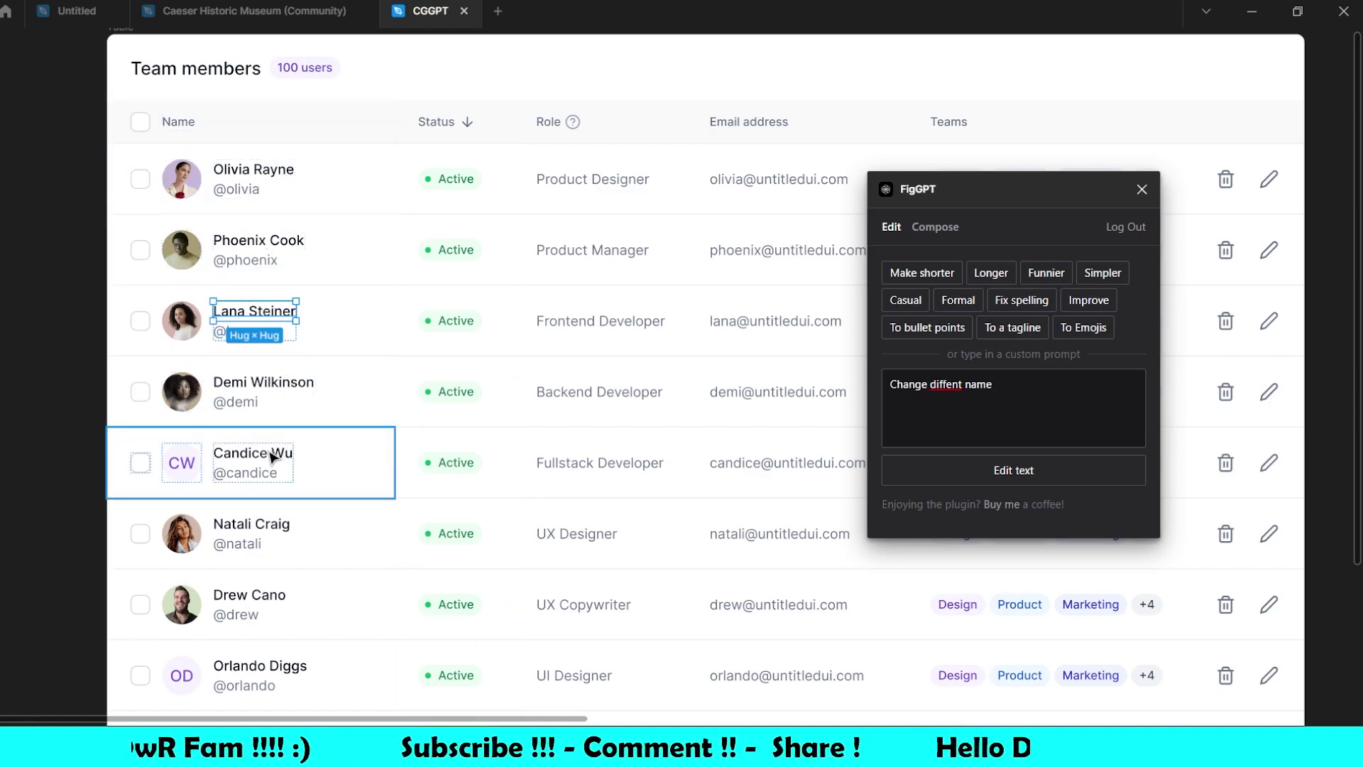
{"action": "scroll", "coordinate": [269, 454], "scroll_direction": "down", "scroll_amount": 5}
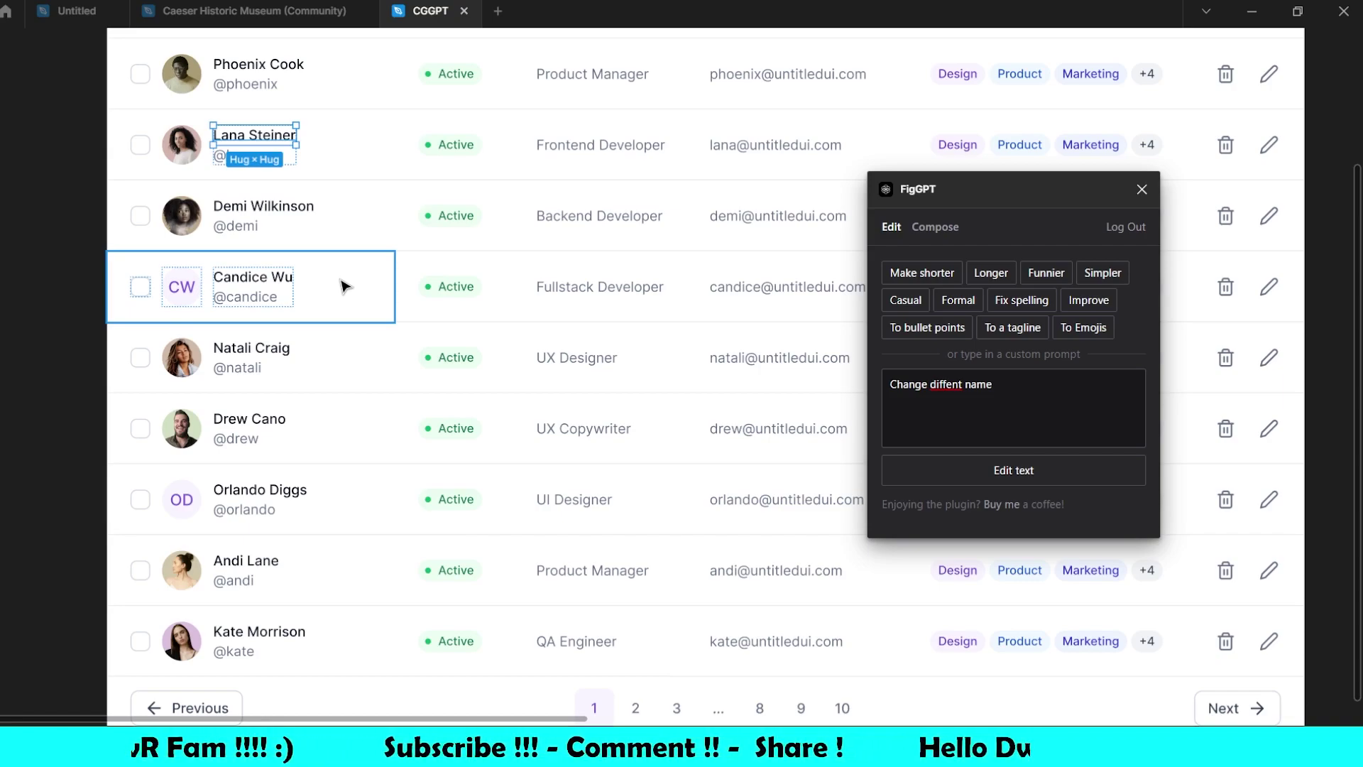
{"action": "left_click", "coordinate": [291, 221]}
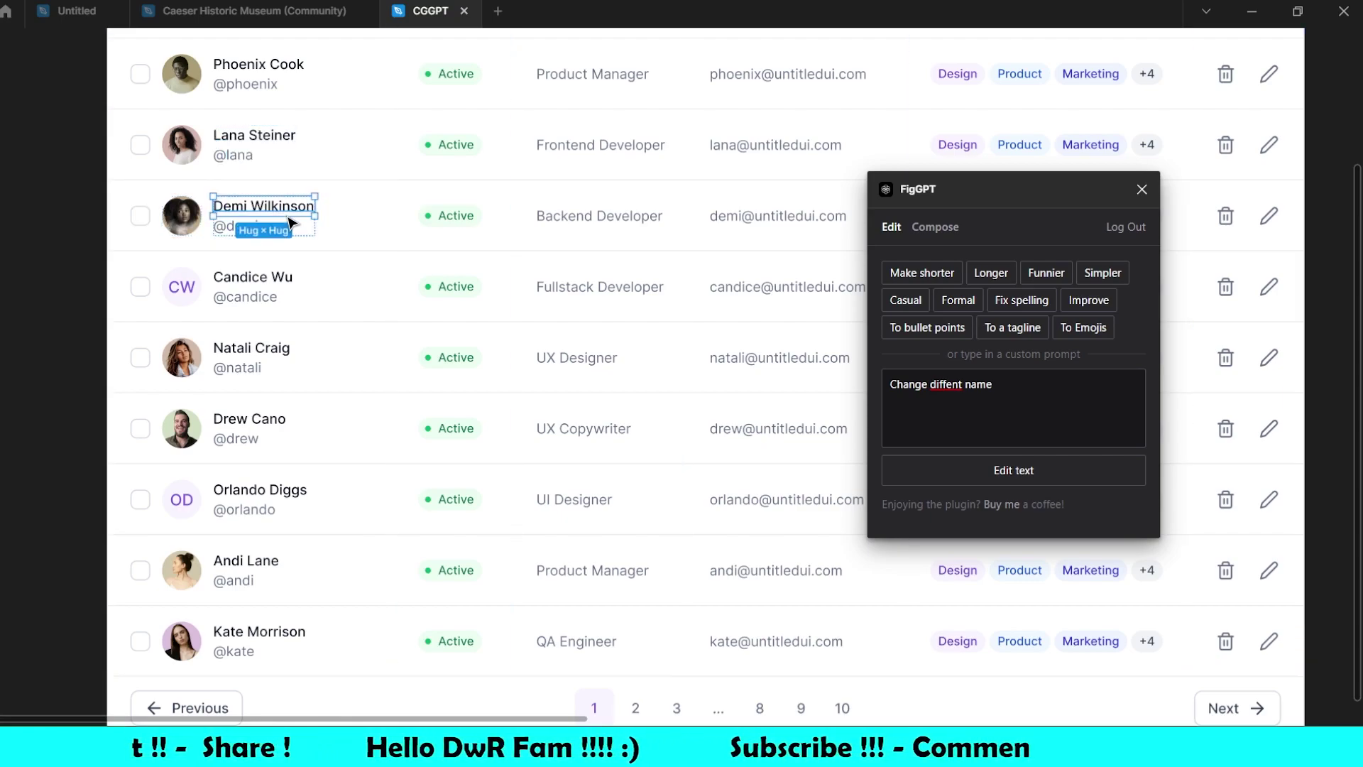
{"action": "left_click", "coordinate": [293, 281], "text": "shift"}
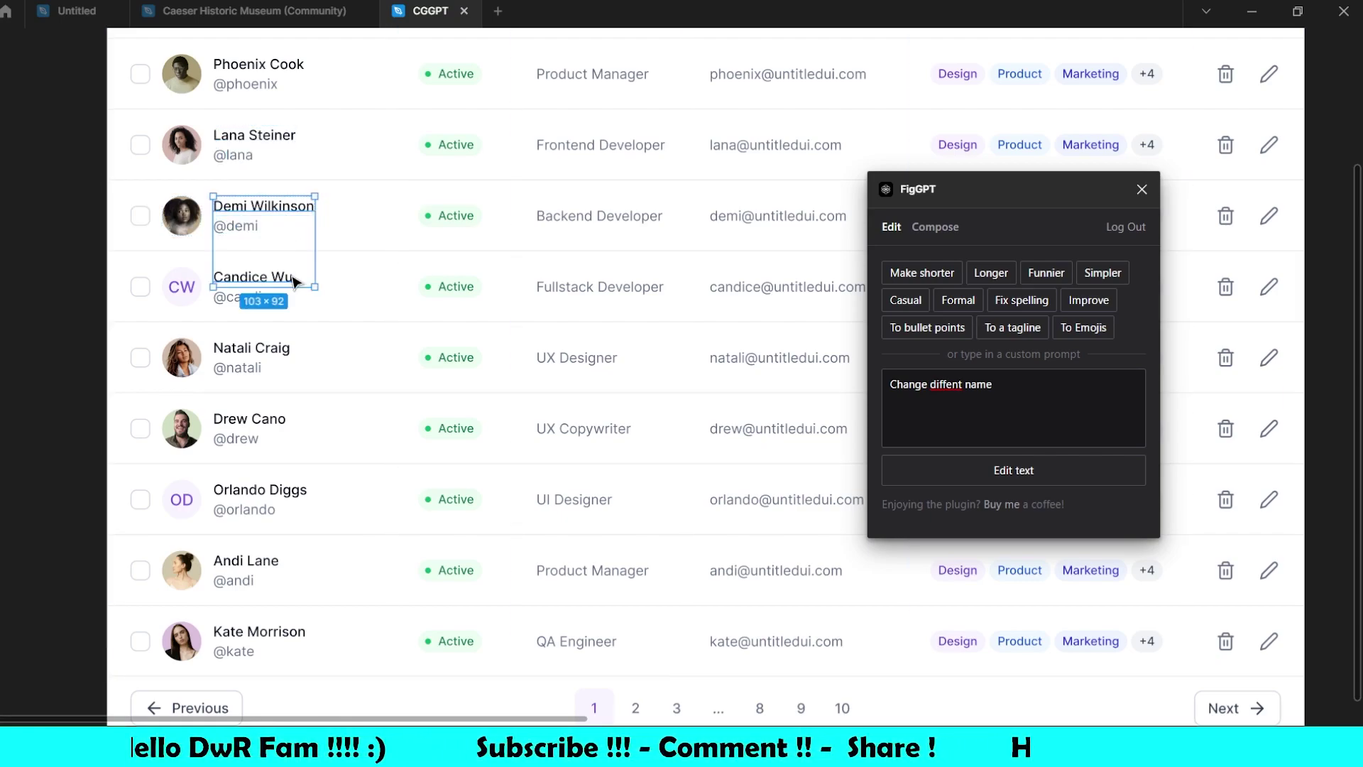
{"action": "left_click", "coordinate": [282, 359], "text": "shift"}
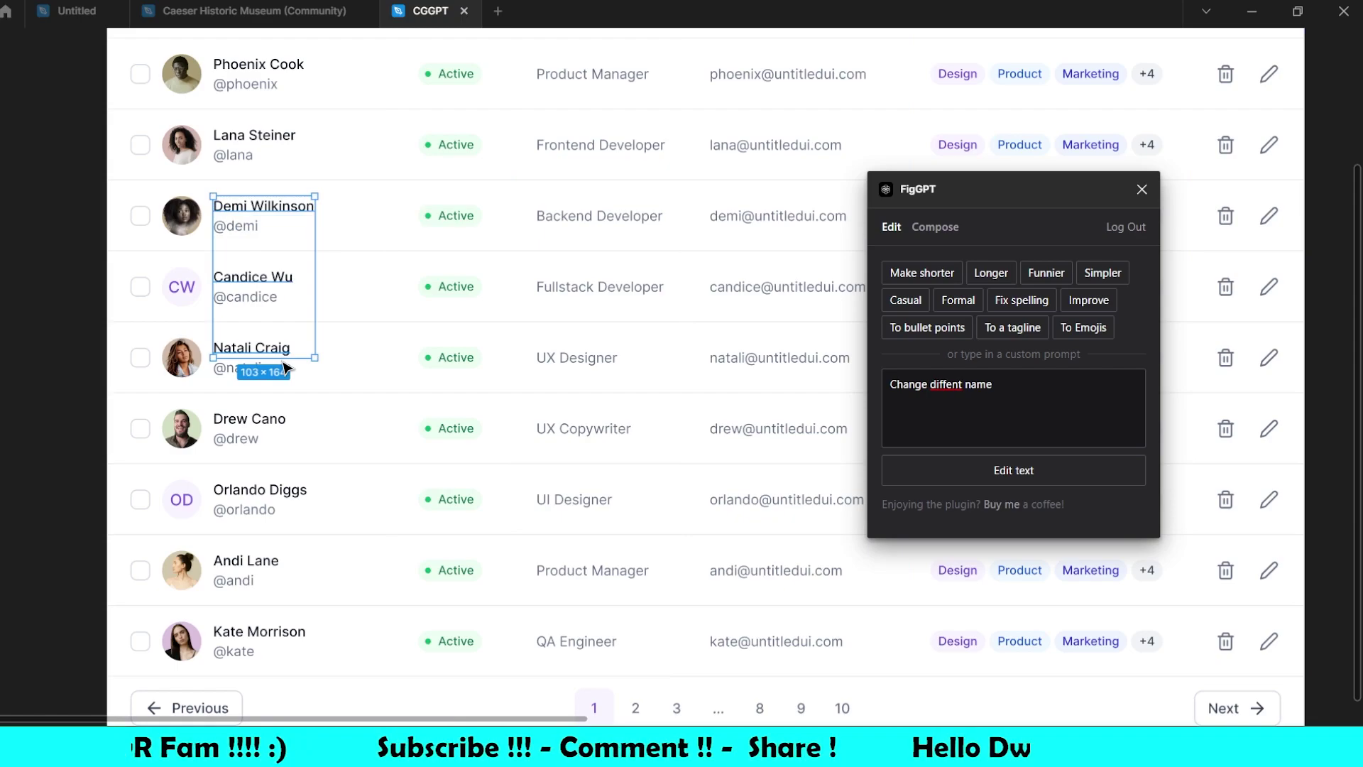
{"action": "left_click", "coordinate": [269, 421], "text": "shift"}
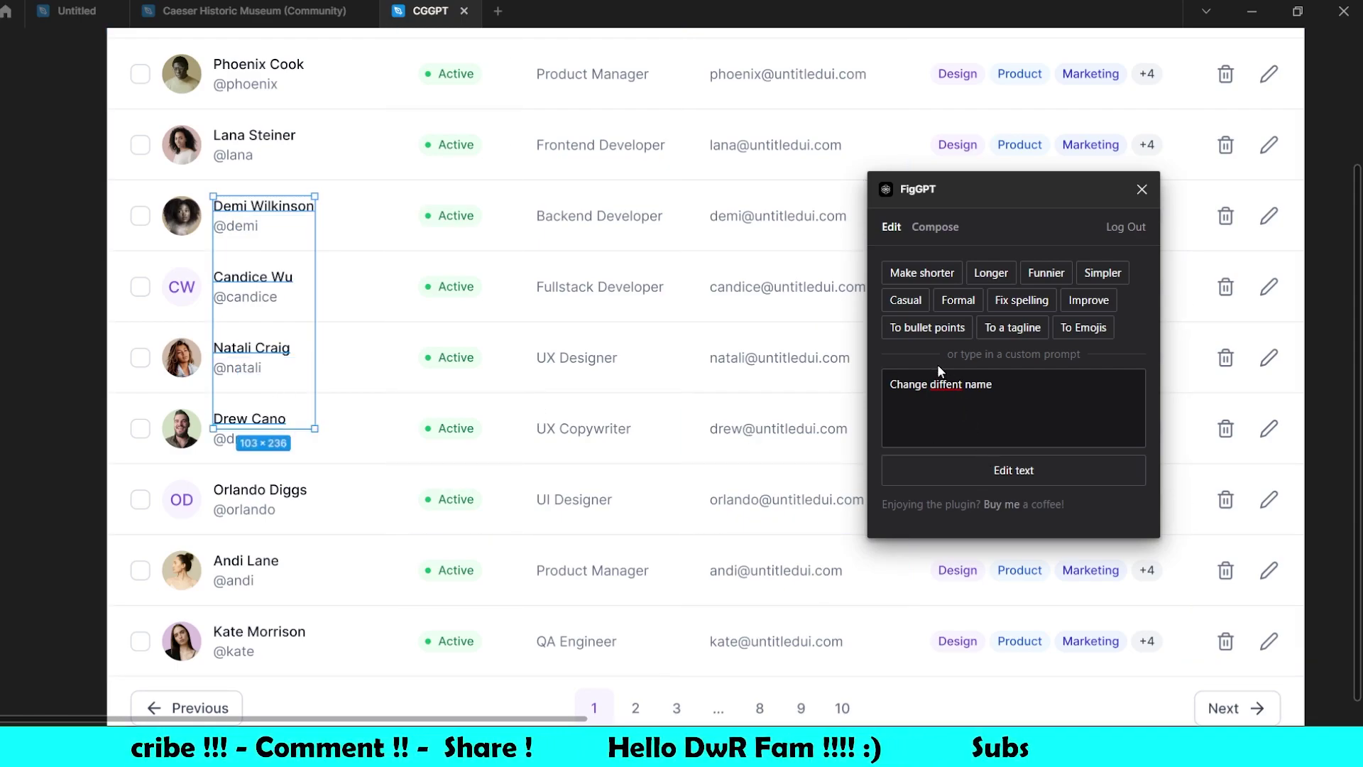
{"action": "triple_click", "coordinate": [953, 391]}
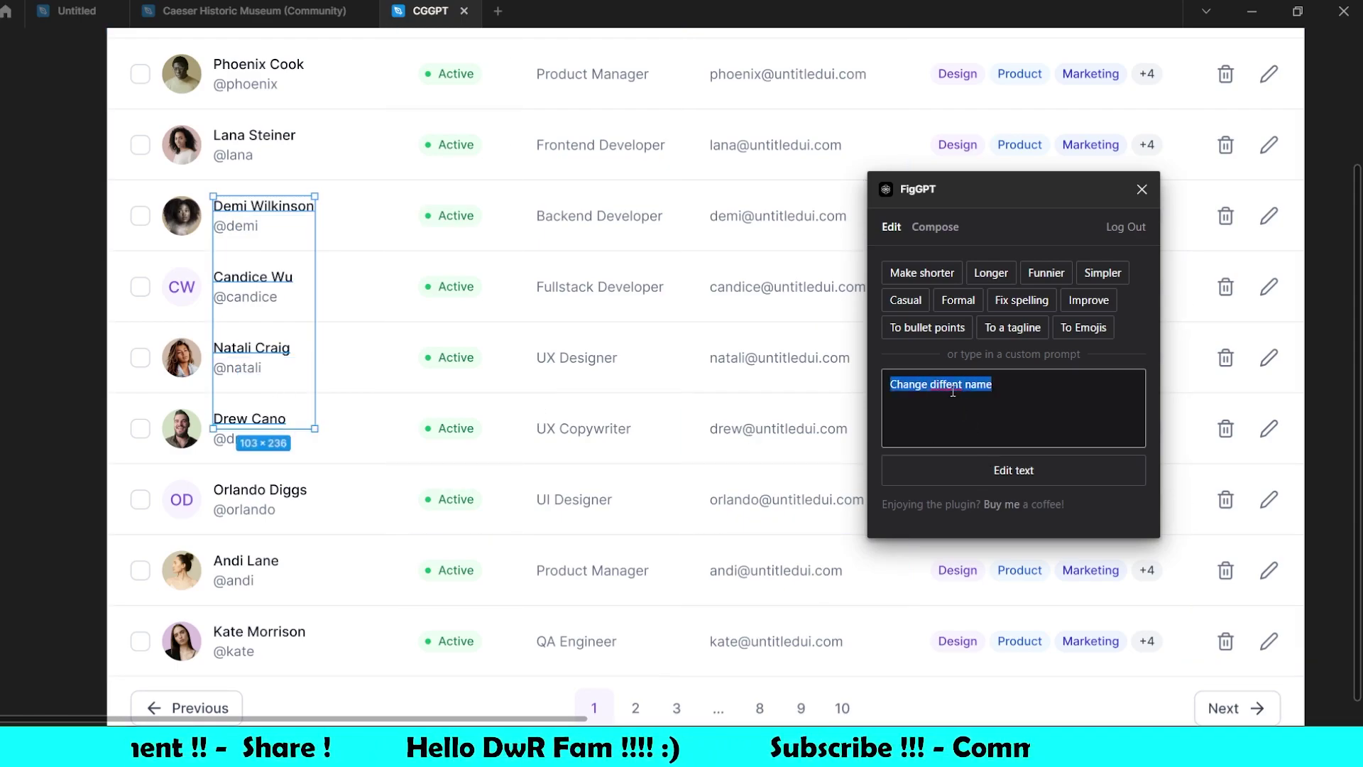
{"action": "double_click", "coordinate": [953, 391]}
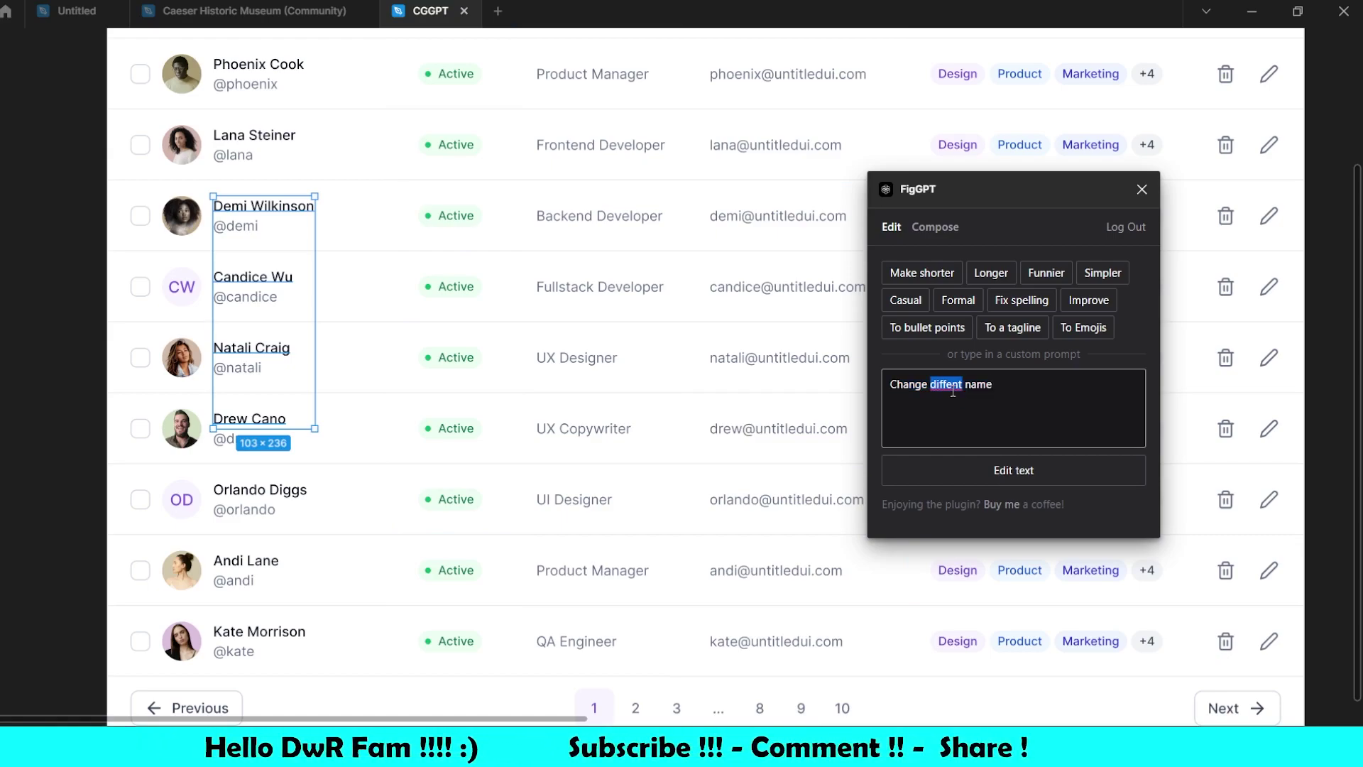
{"action": "type", "text": "Diffrent"}
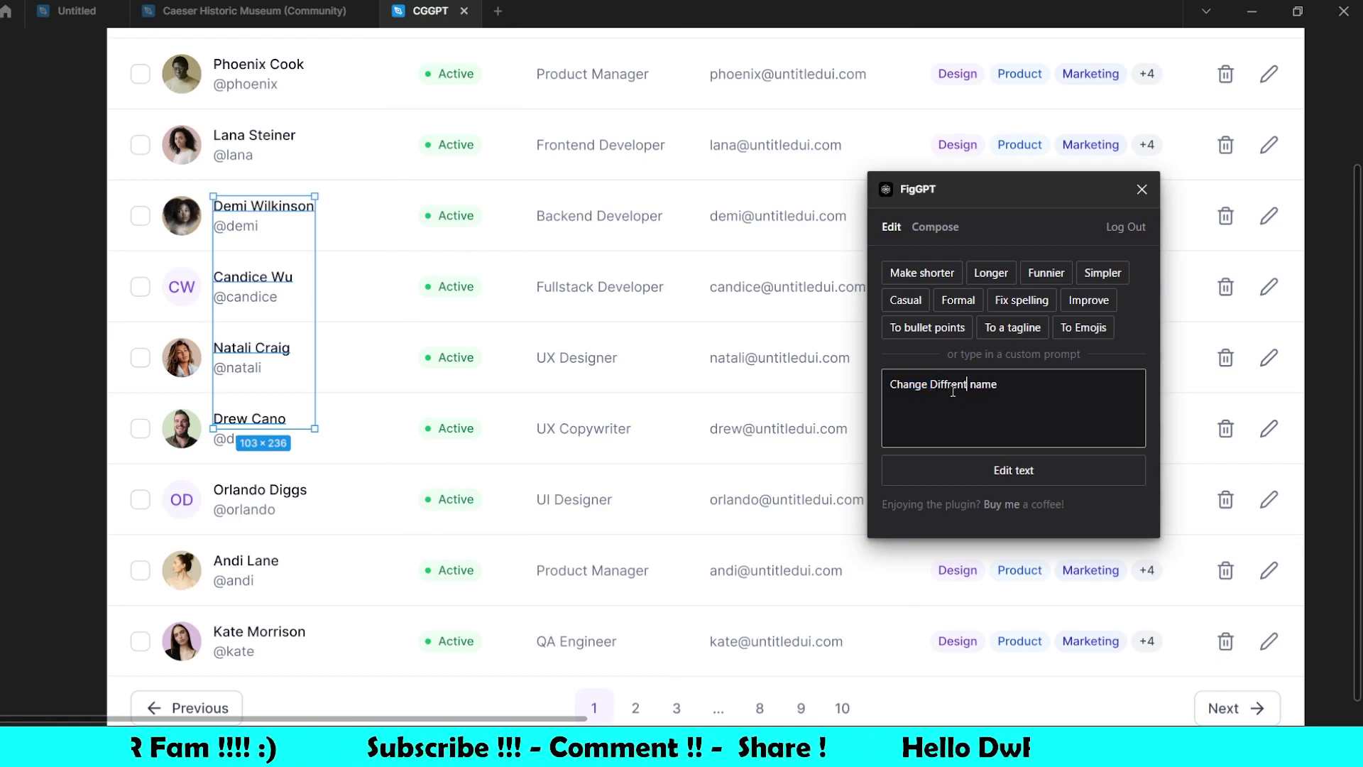
{"action": "left_click", "coordinate": [1010, 470]}
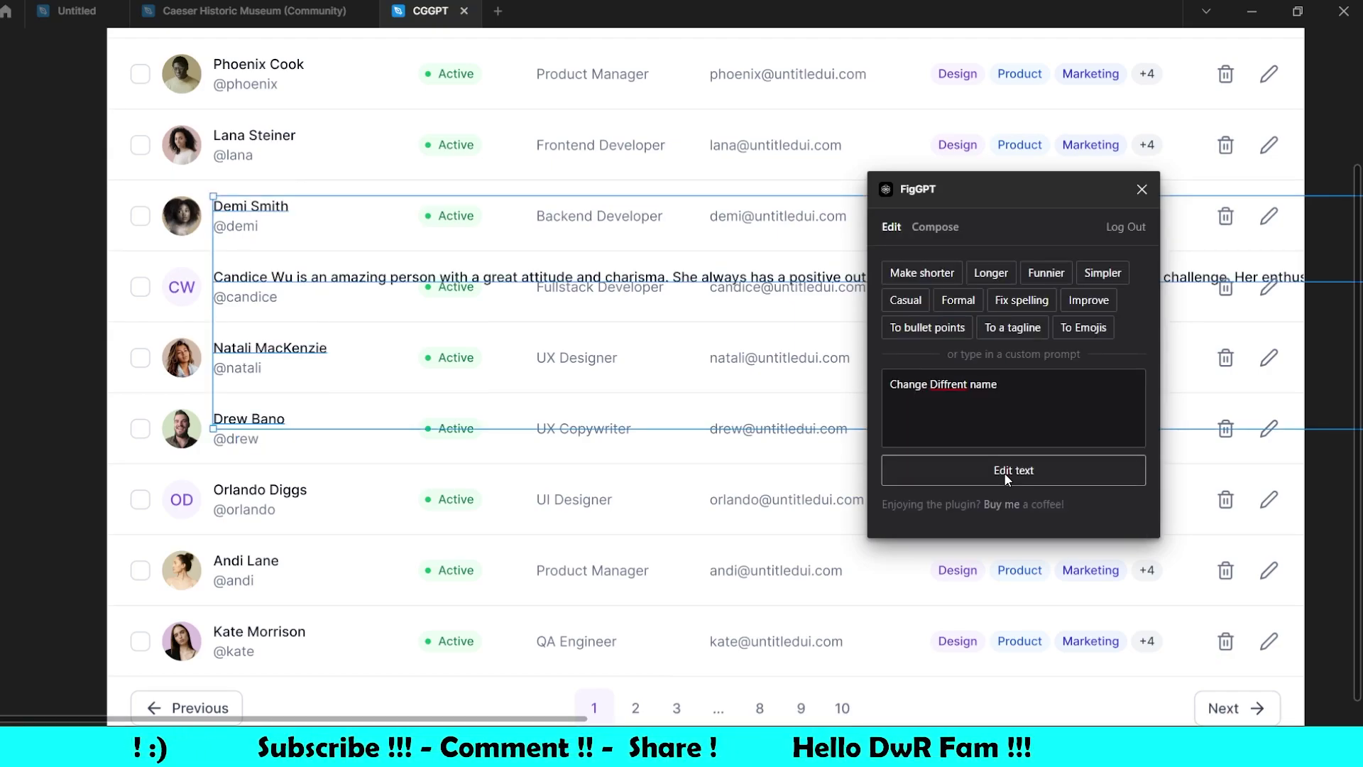
Delete the surplus sentences after the person's name in the Fullstack Developer row, keeping only the name
{"action": "left_click", "coordinate": [470, 458]}
{"action": "left_click", "coordinate": [350, 279]}
{"action": "left_click", "coordinate": [352, 279]}
{"action": "double_click", "coordinate": [290, 278]}
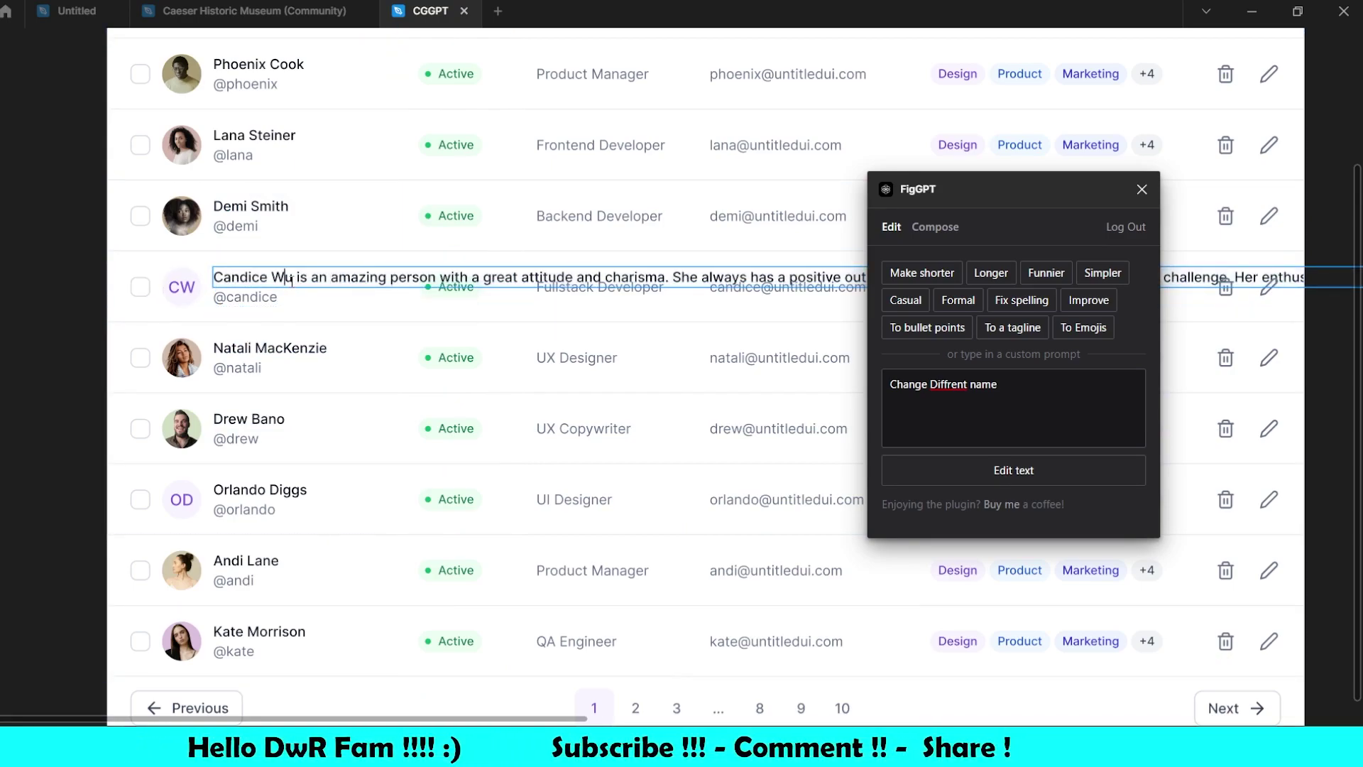
{"action": "key", "text": "shift+End"}
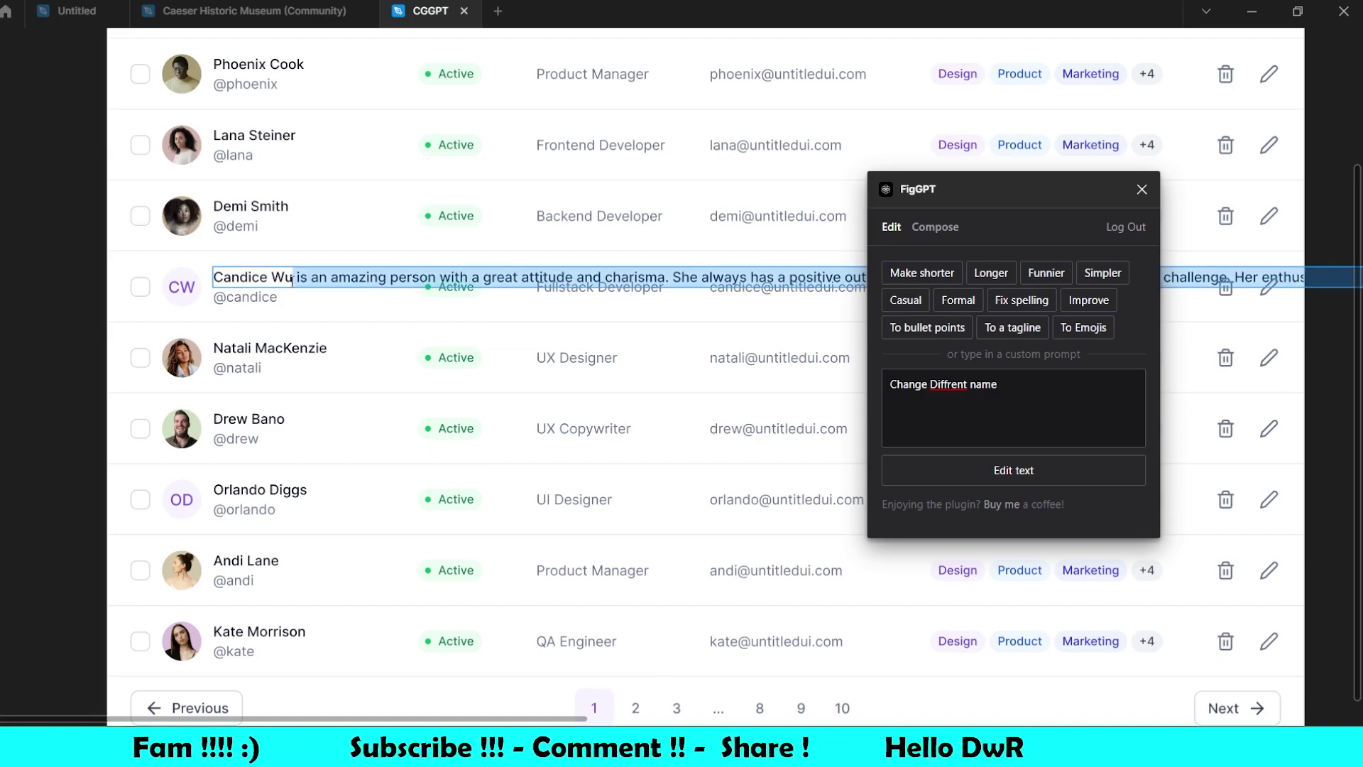
{"action": "key", "text": "BackSpace"}
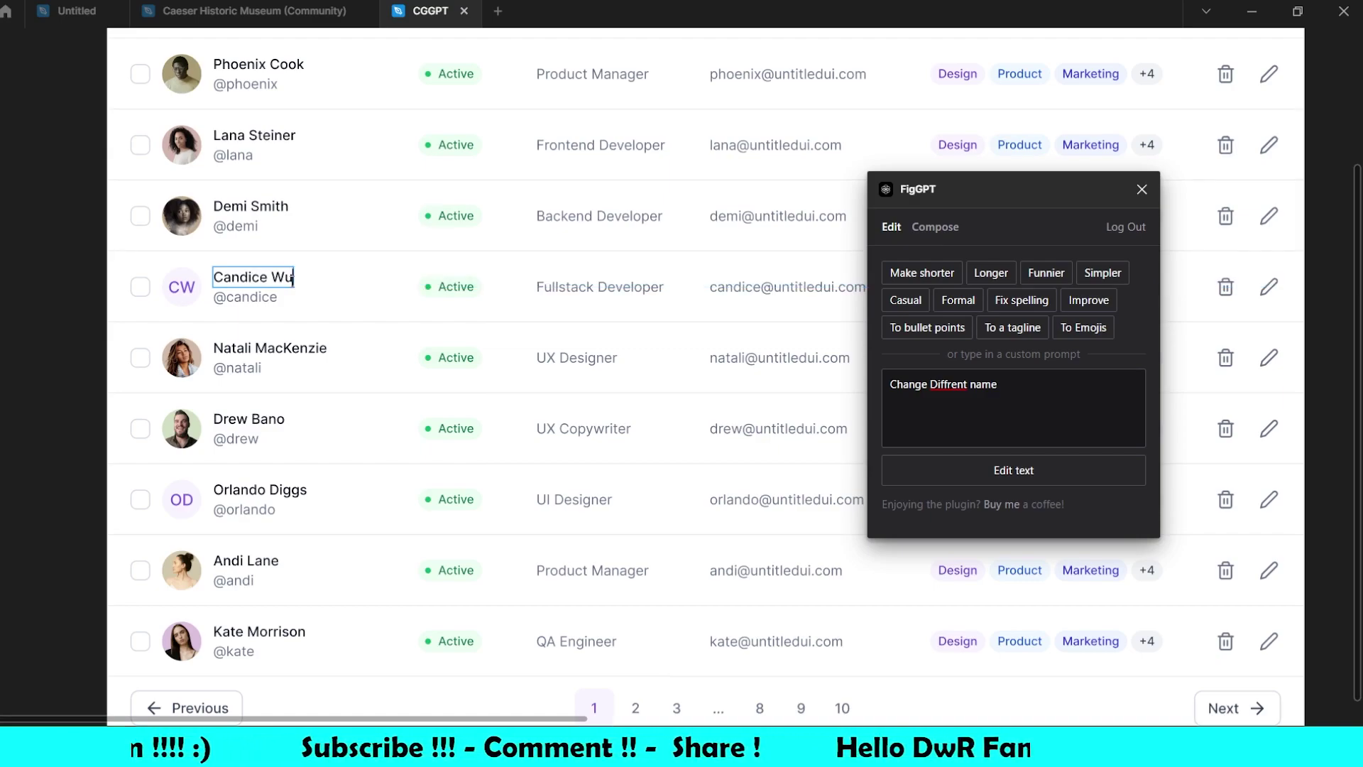
{"action": "left_click", "coordinate": [310, 356]}
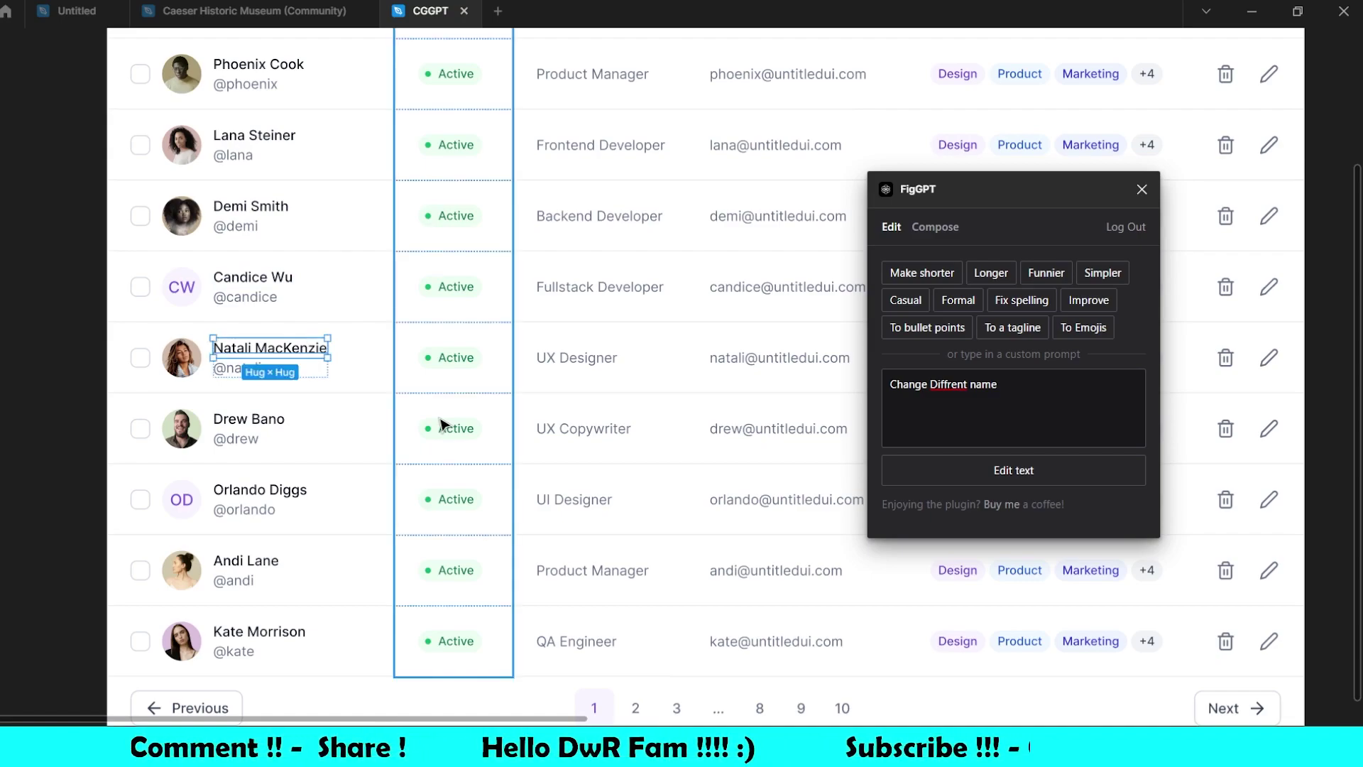
Shorten the first testimonial's quote in the "Don't just take our words" section with FigGPT's Make shorter option
{"action": "scroll", "coordinate": [442, 424], "scroll_direction": "down", "scroll_amount": 5}
{"action": "scroll", "coordinate": [442, 425], "scroll_direction": "right", "scroll_amount": 10}
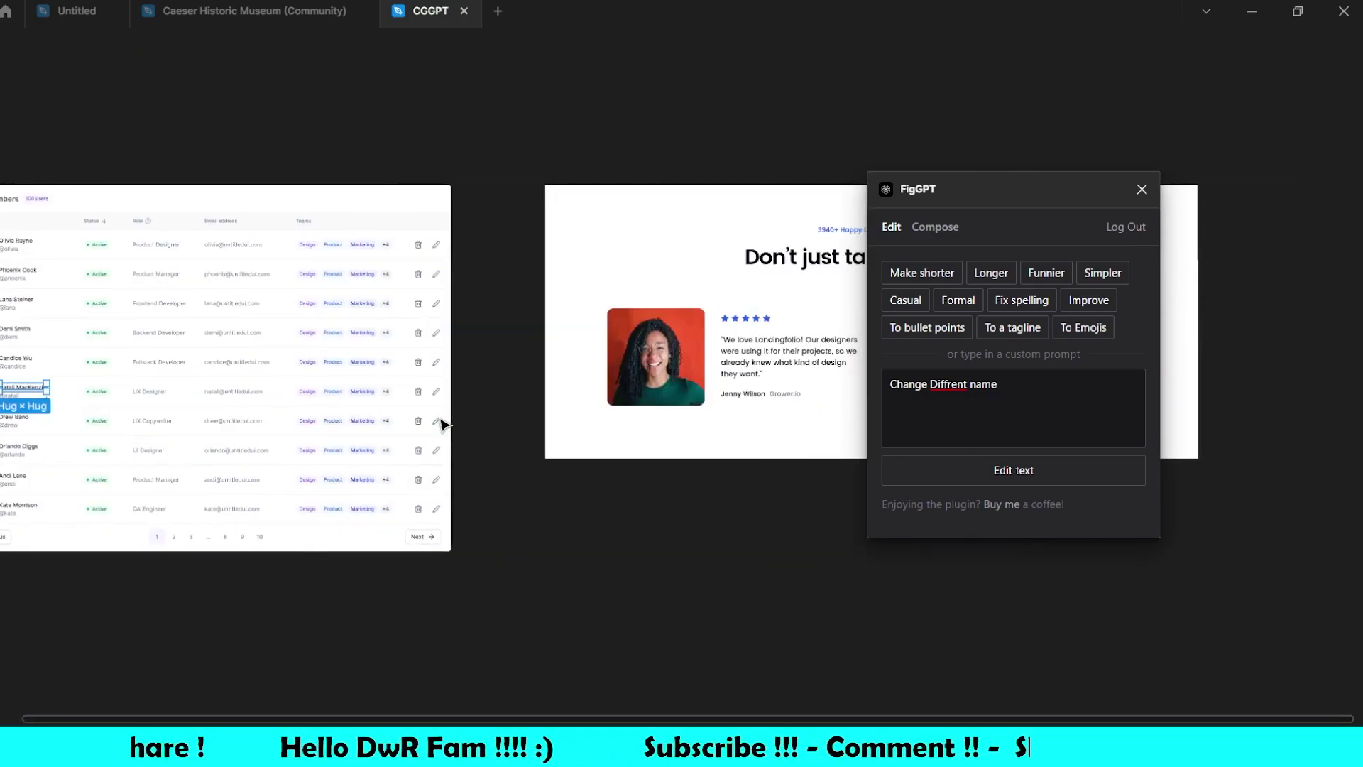
{"action": "scroll", "coordinate": [442, 425], "scroll_direction": "right", "scroll_amount": 2}
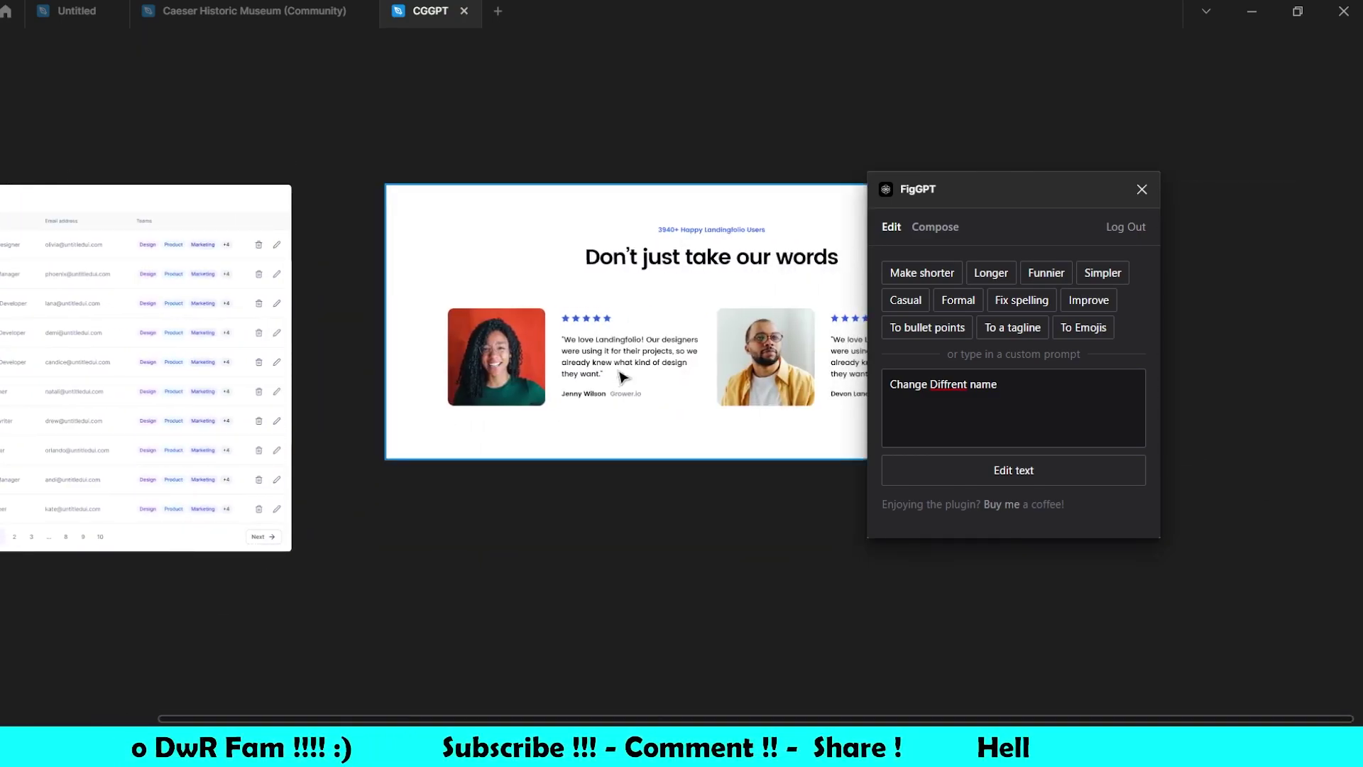
{"action": "scroll", "coordinate": [621, 374], "scroll_direction": "up", "scroll_amount": 3}
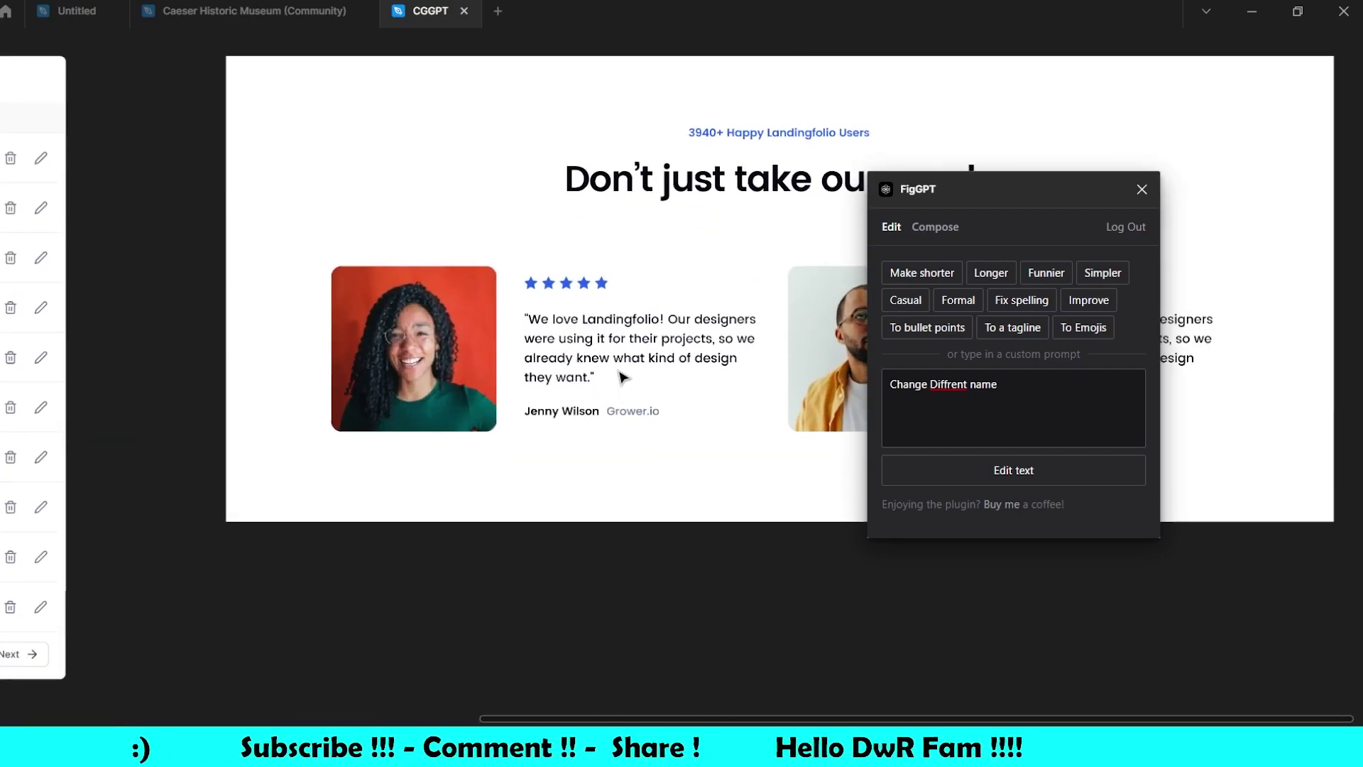
{"action": "scroll", "coordinate": [621, 374], "scroll_direction": "right", "scroll_amount": 4}
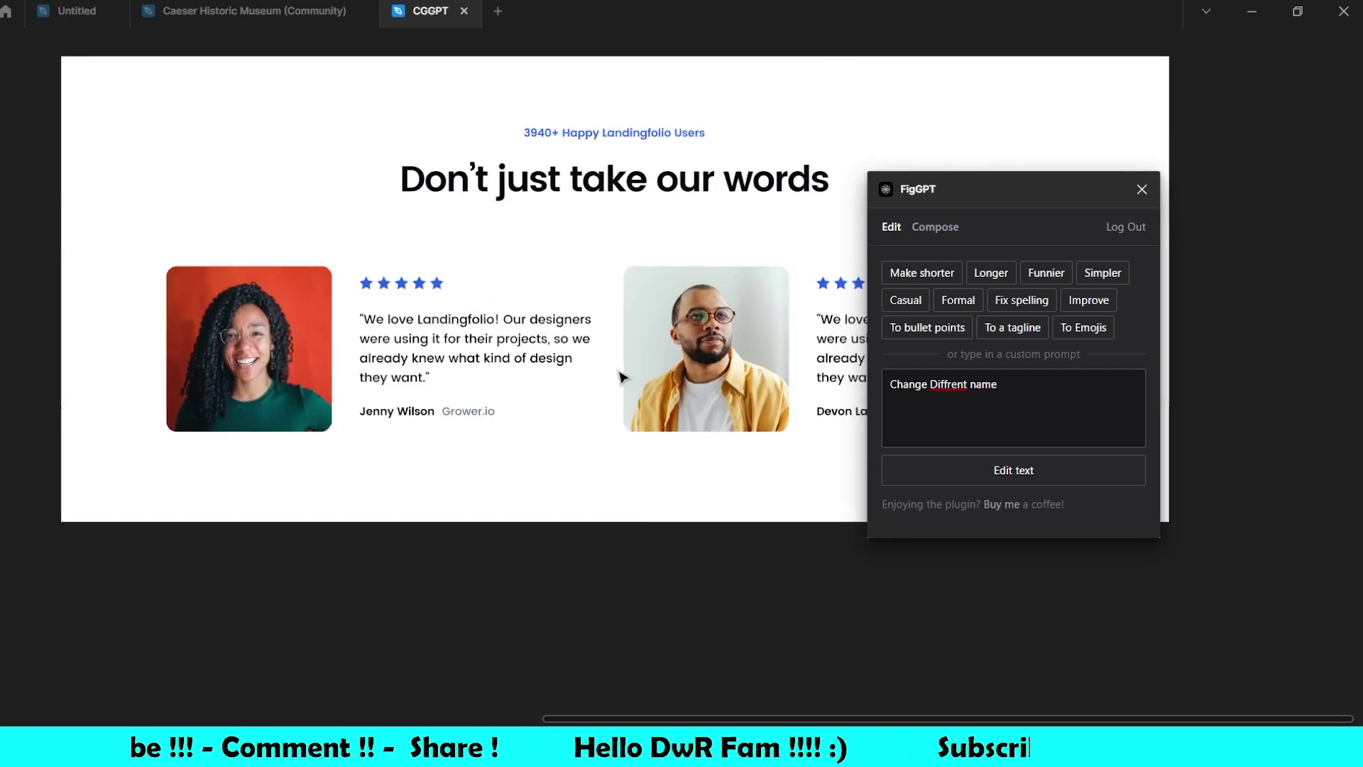
{"action": "left_click", "coordinate": [502, 360]}
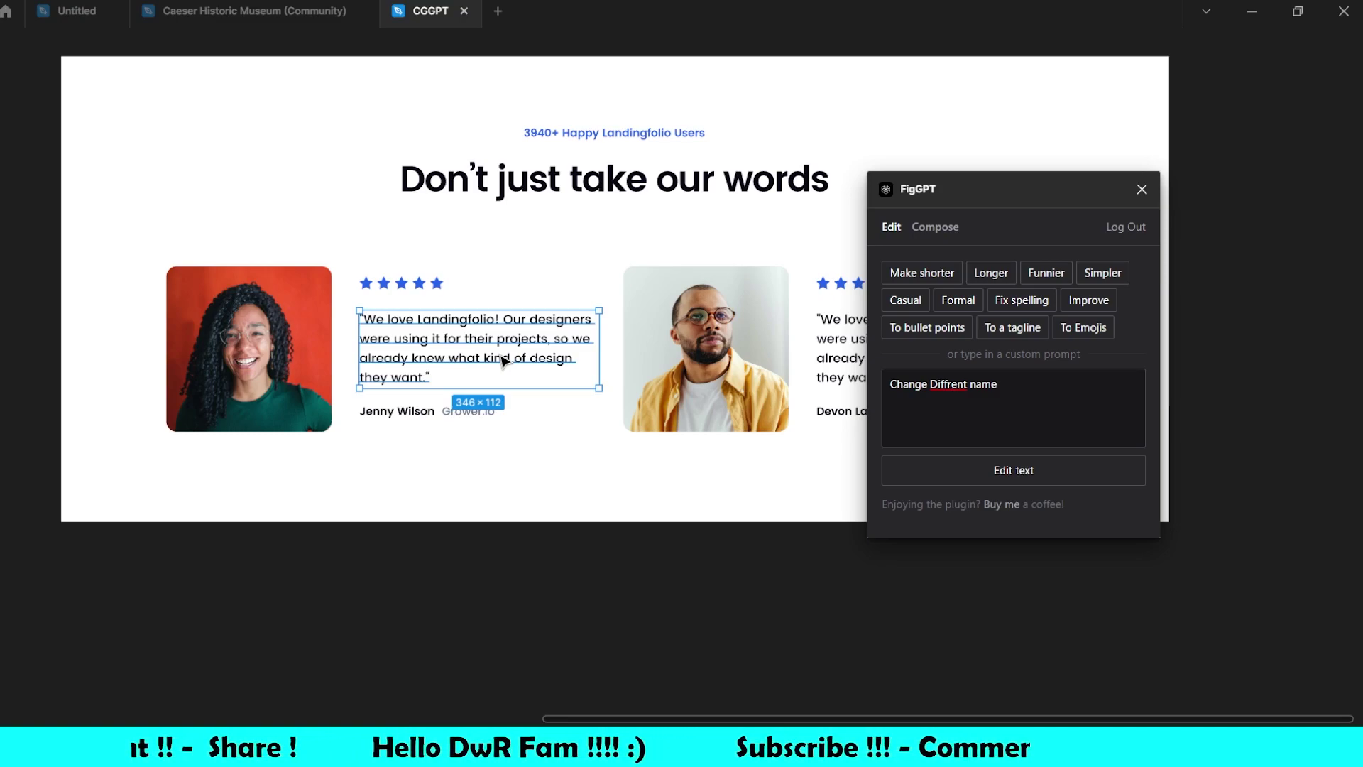
{"action": "left_click", "coordinate": [925, 273]}
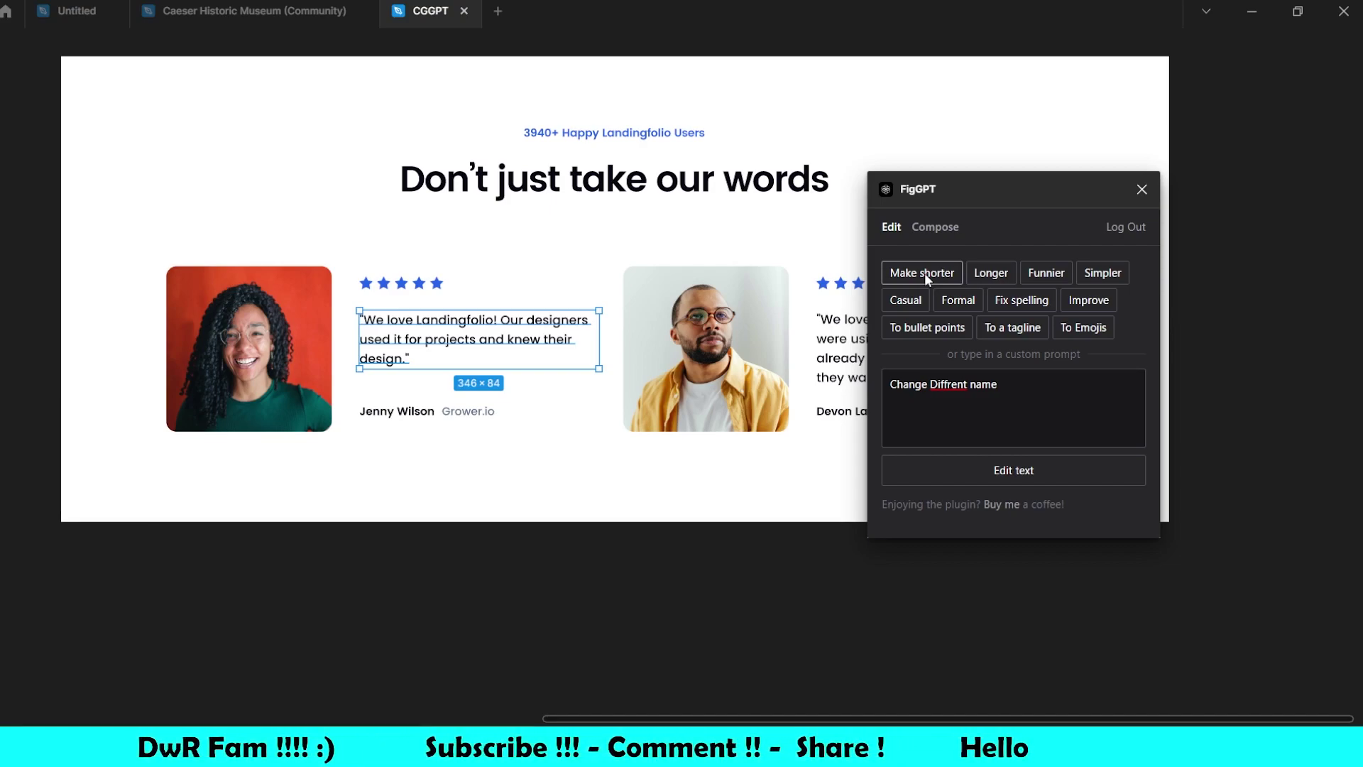
Apply FigGPT's Longer, Funnier, Simpler and Improve rewrites in turn to the first testimonial's quote
{"action": "left_click", "coordinate": [984, 271]}
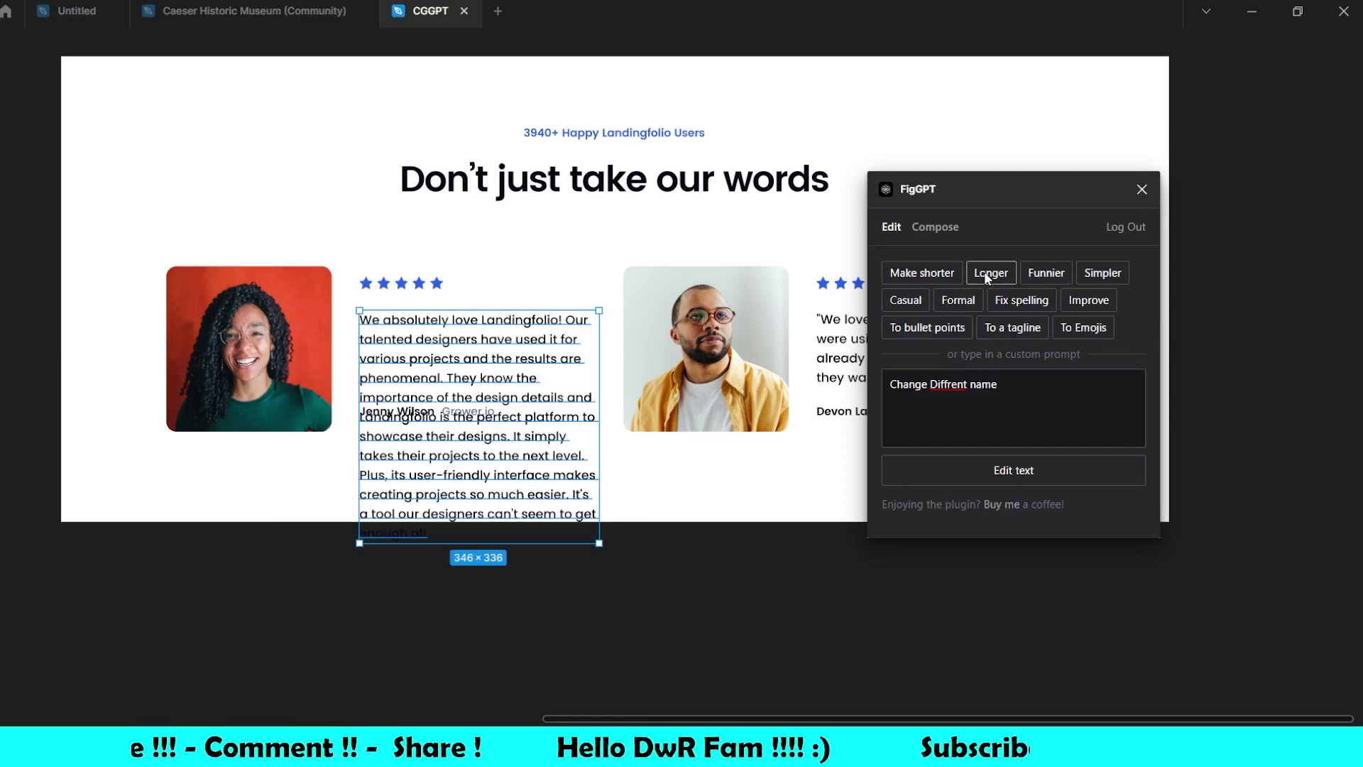
{"action": "left_click", "coordinate": [1063, 271]}
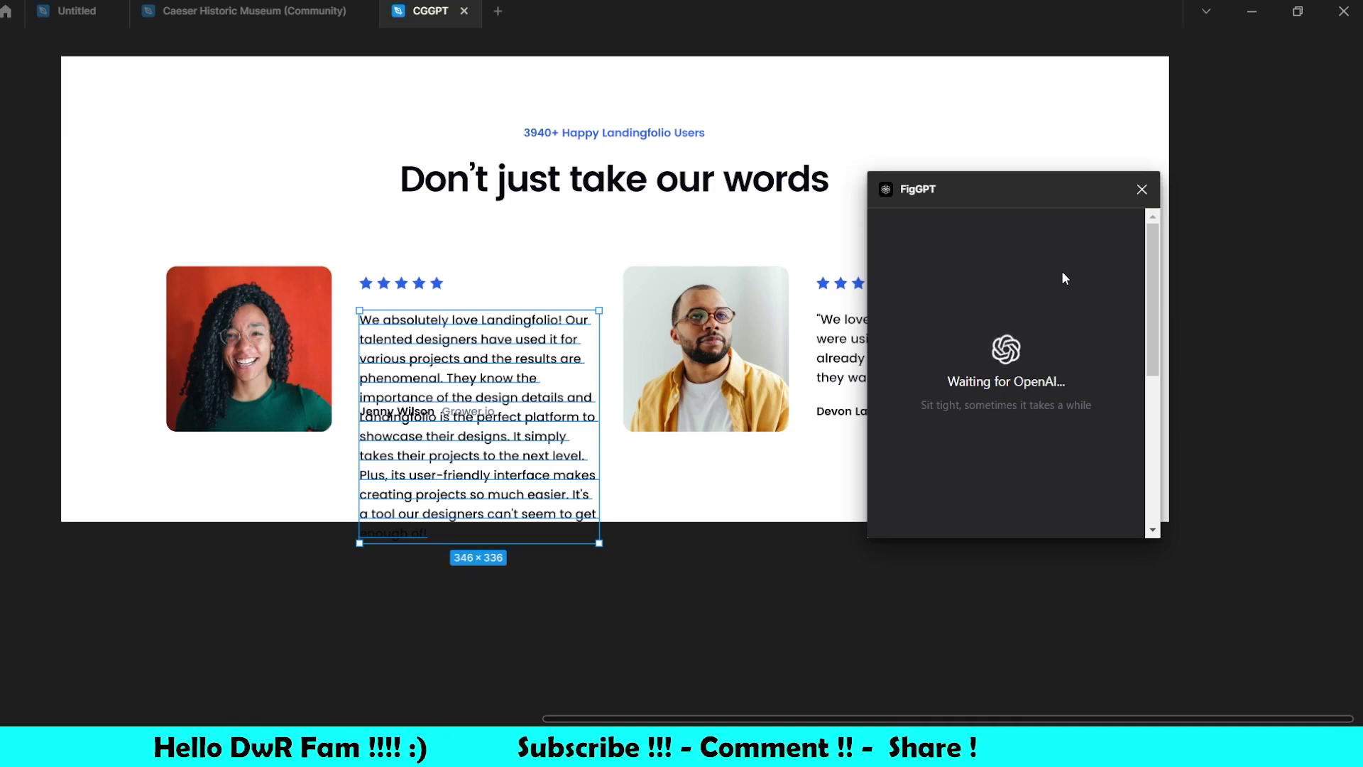
{"action": "left_click", "coordinate": [1095, 273]}
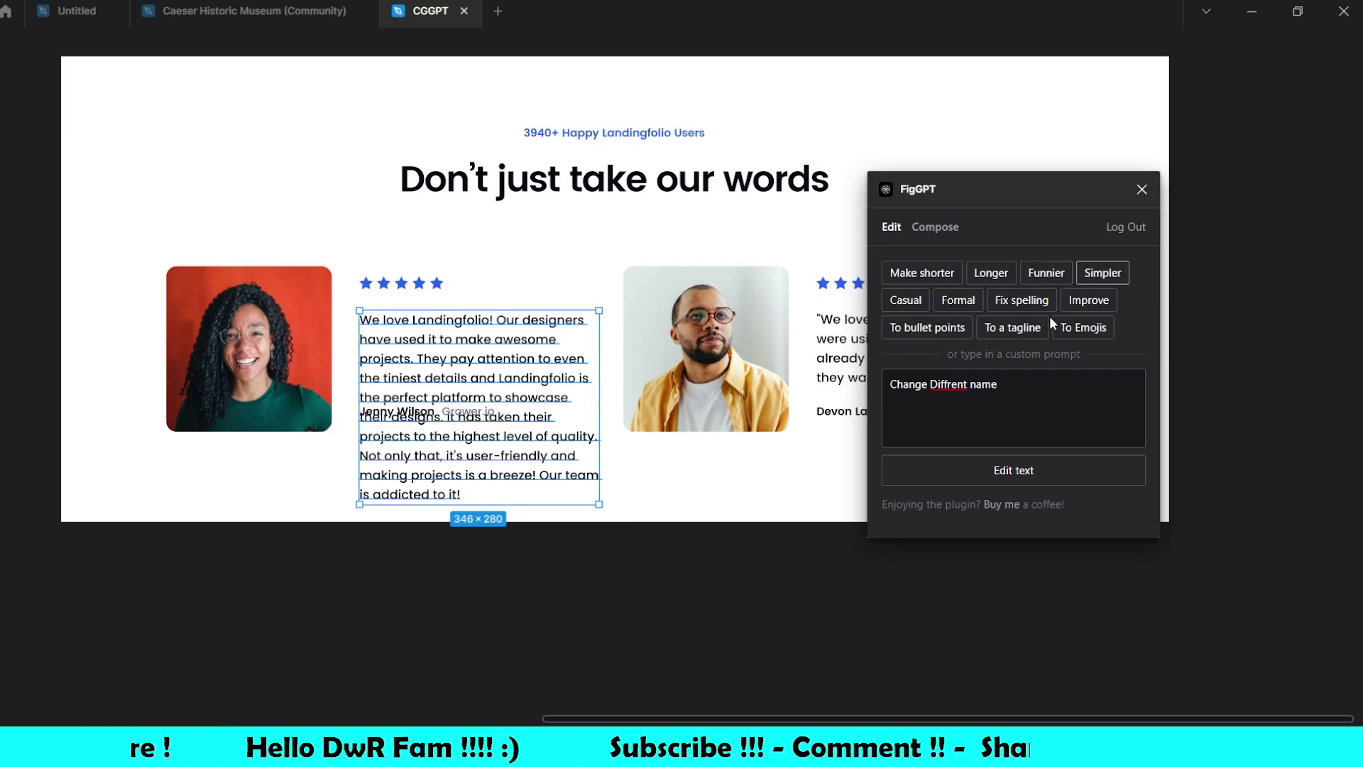
{"action": "left_click", "coordinate": [1084, 304]}
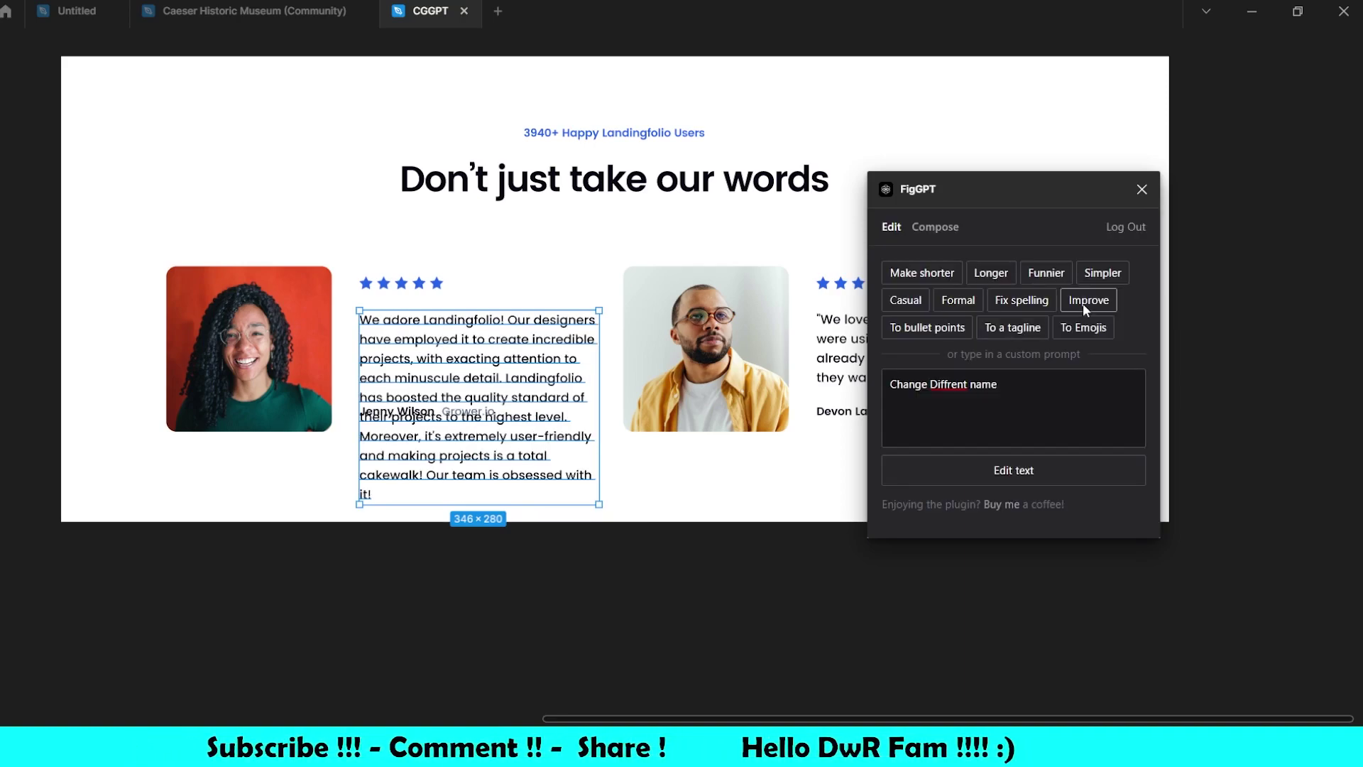
Condense the first testimonial's improved quote with repeated Make shorter rewrites, and convert its wording with To Emojis
{"action": "left_click", "coordinate": [933, 275]}
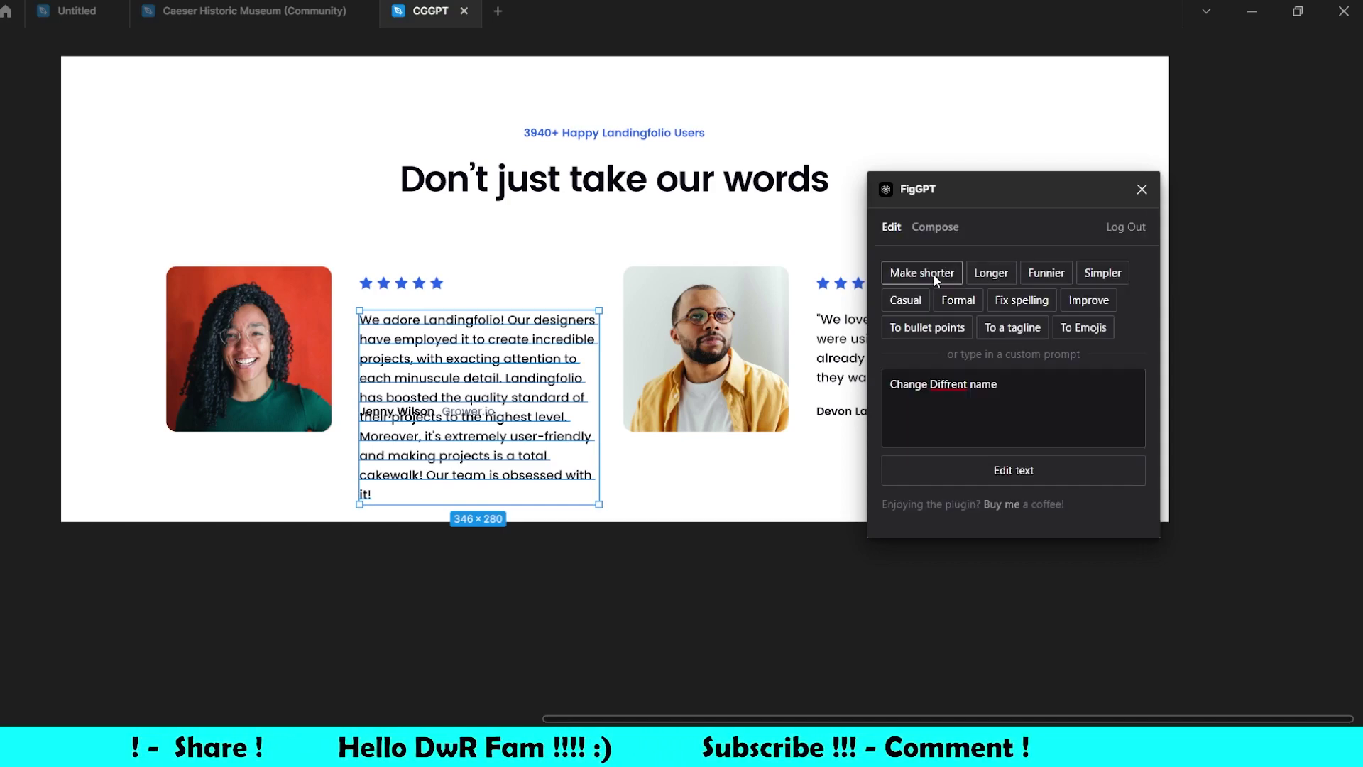
{"action": "left_click", "coordinate": [933, 274]}
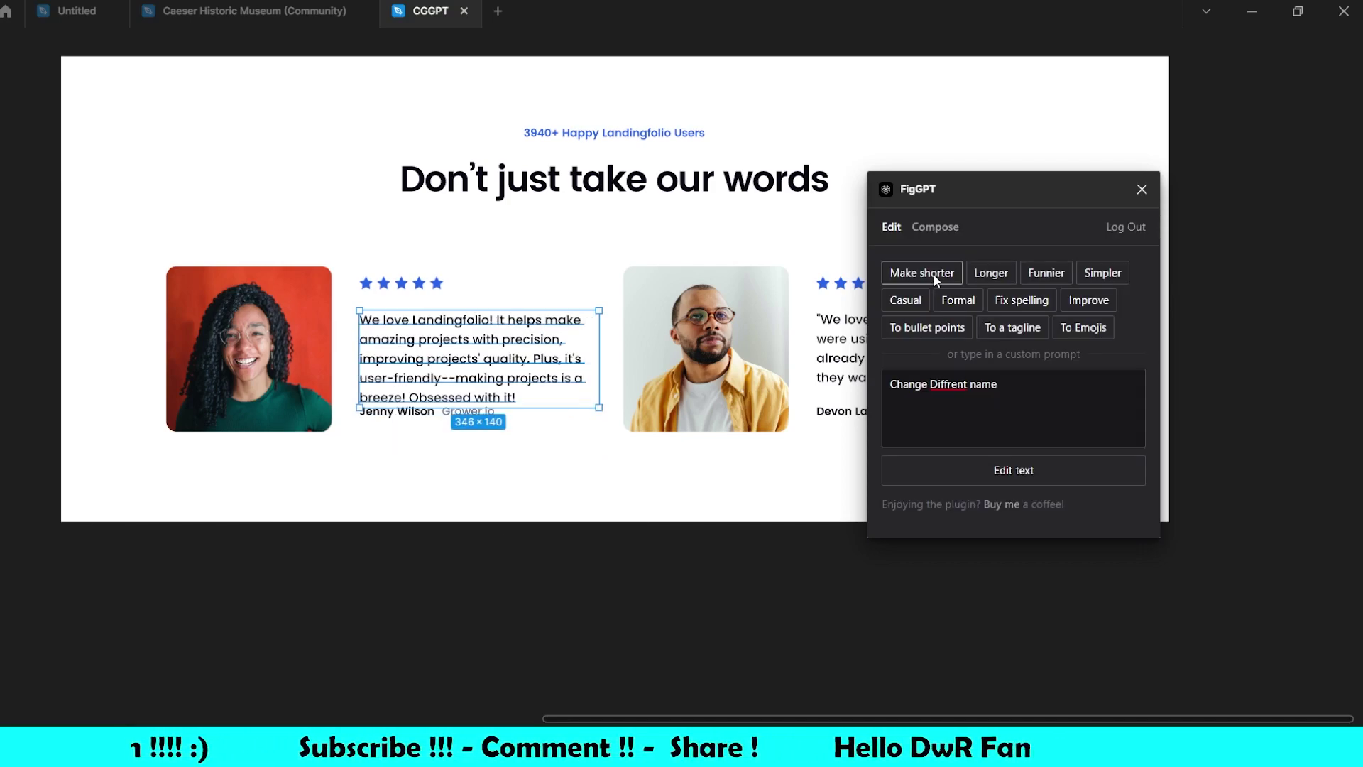
{"action": "left_click", "coordinate": [933, 274]}
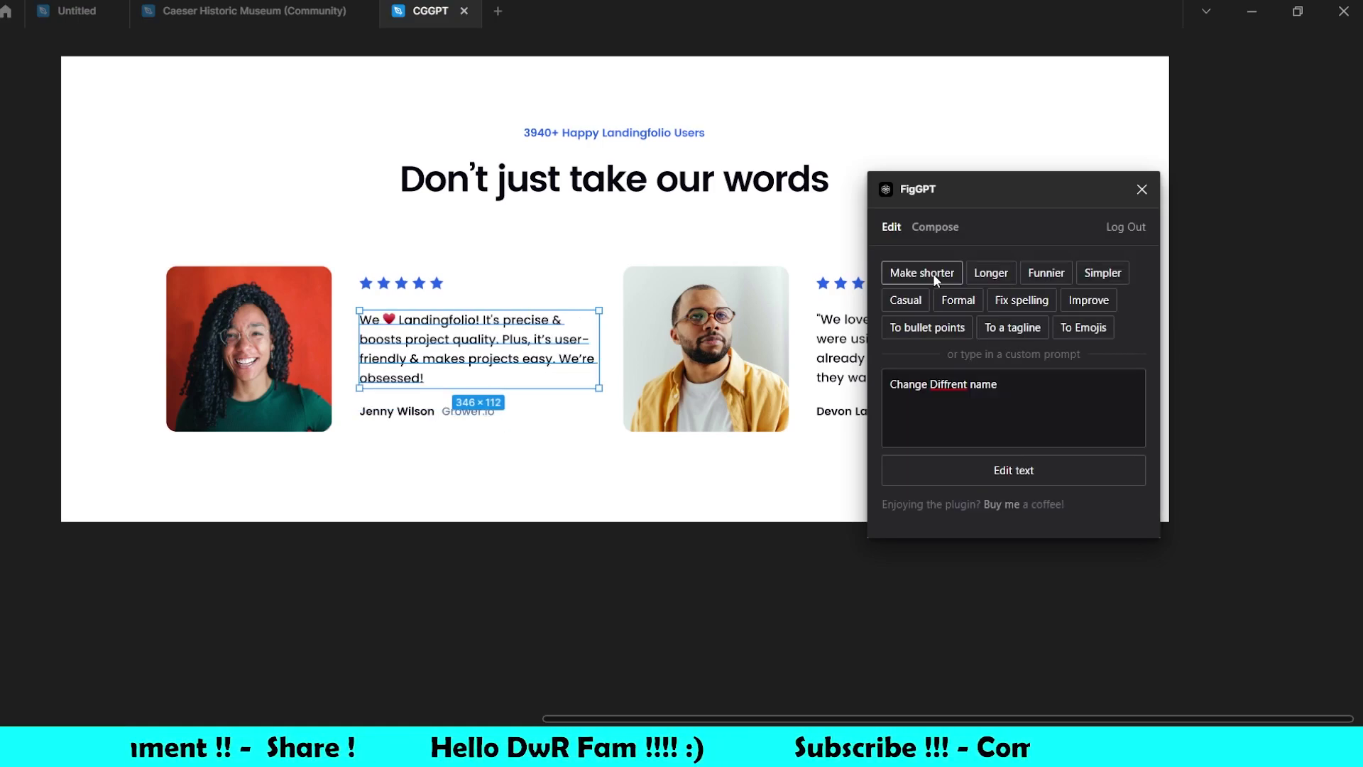
{"action": "left_click", "coordinate": [1097, 331]}
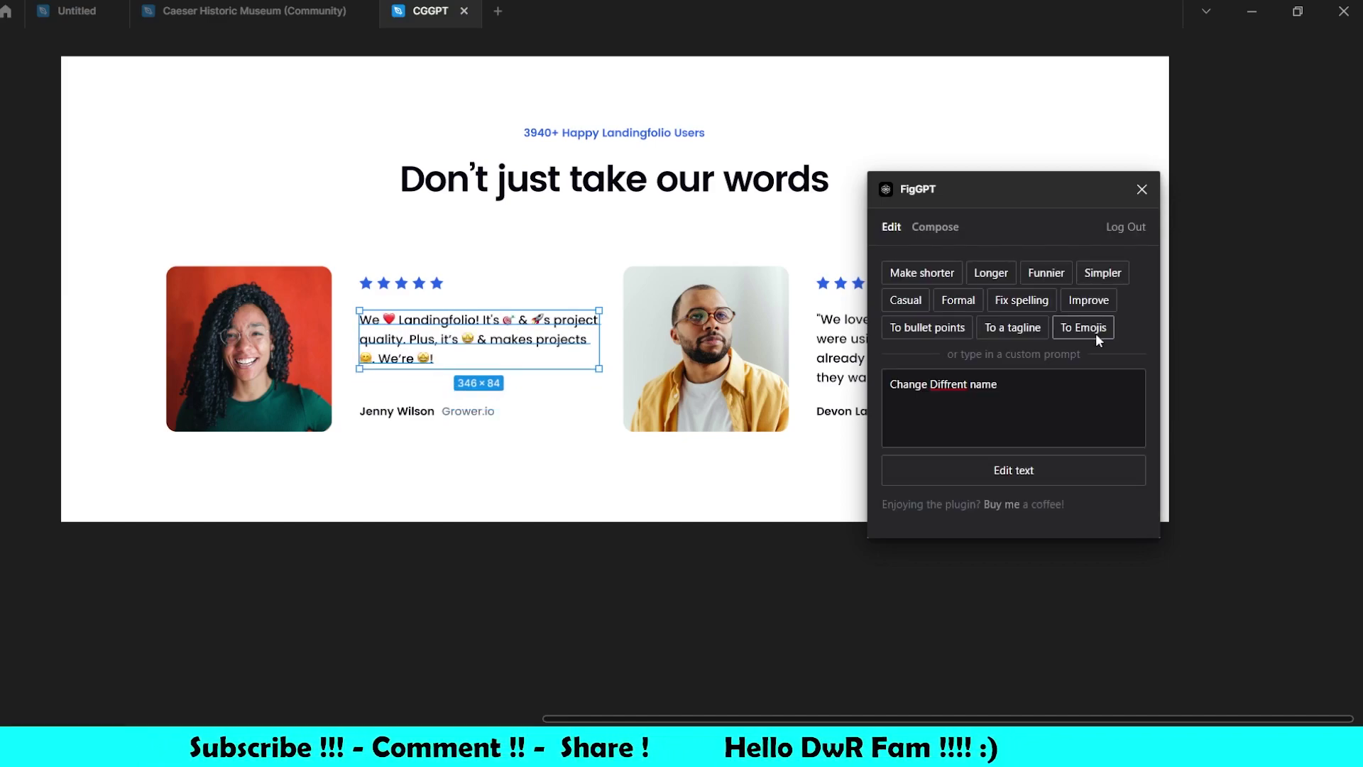
{"action": "left_click", "coordinate": [596, 467]}
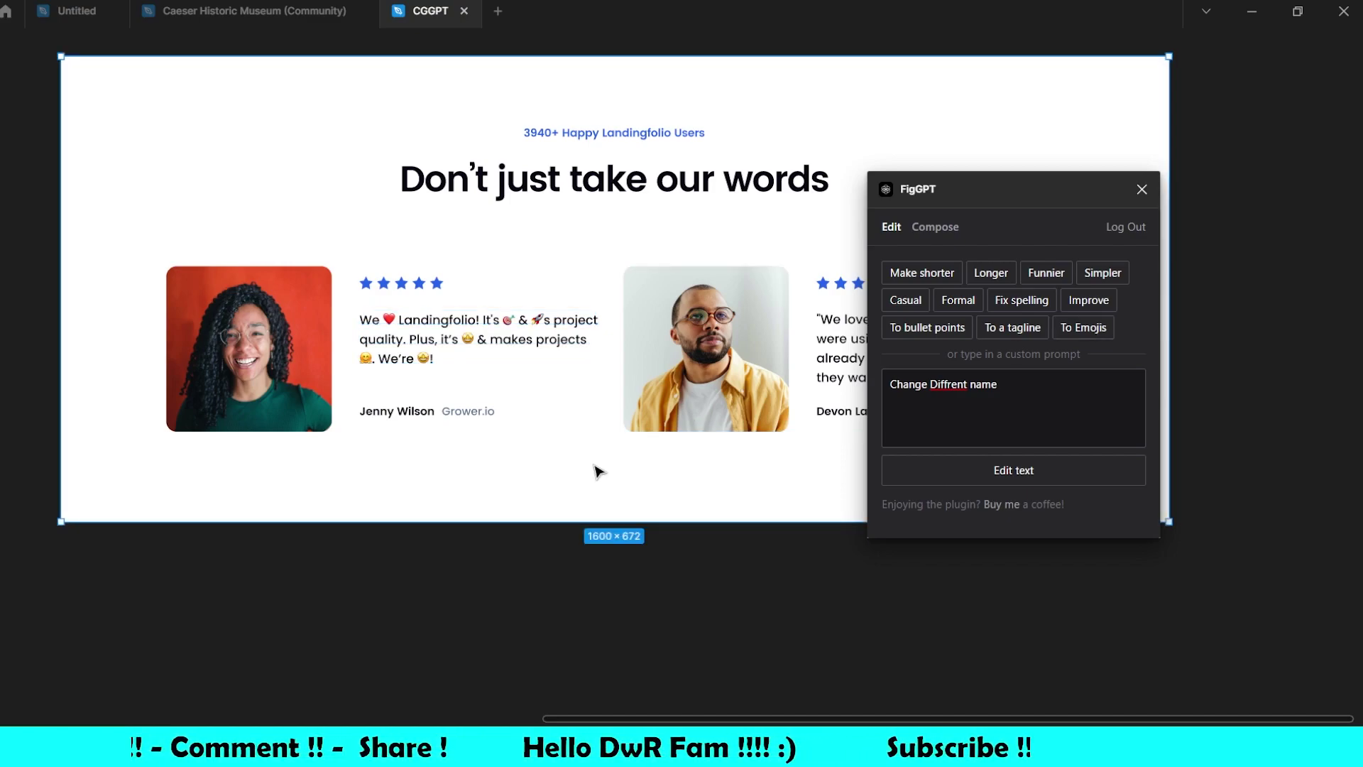
Fix the spelling of the second testimonial's quote with FigGPT and convert its wording with To Emojis
{"action": "scroll", "coordinate": [596, 467], "scroll_direction": "right", "scroll_amount": 3}
{"action": "scroll", "coordinate": [598, 471], "scroll_direction": "right", "scroll_amount": 2}
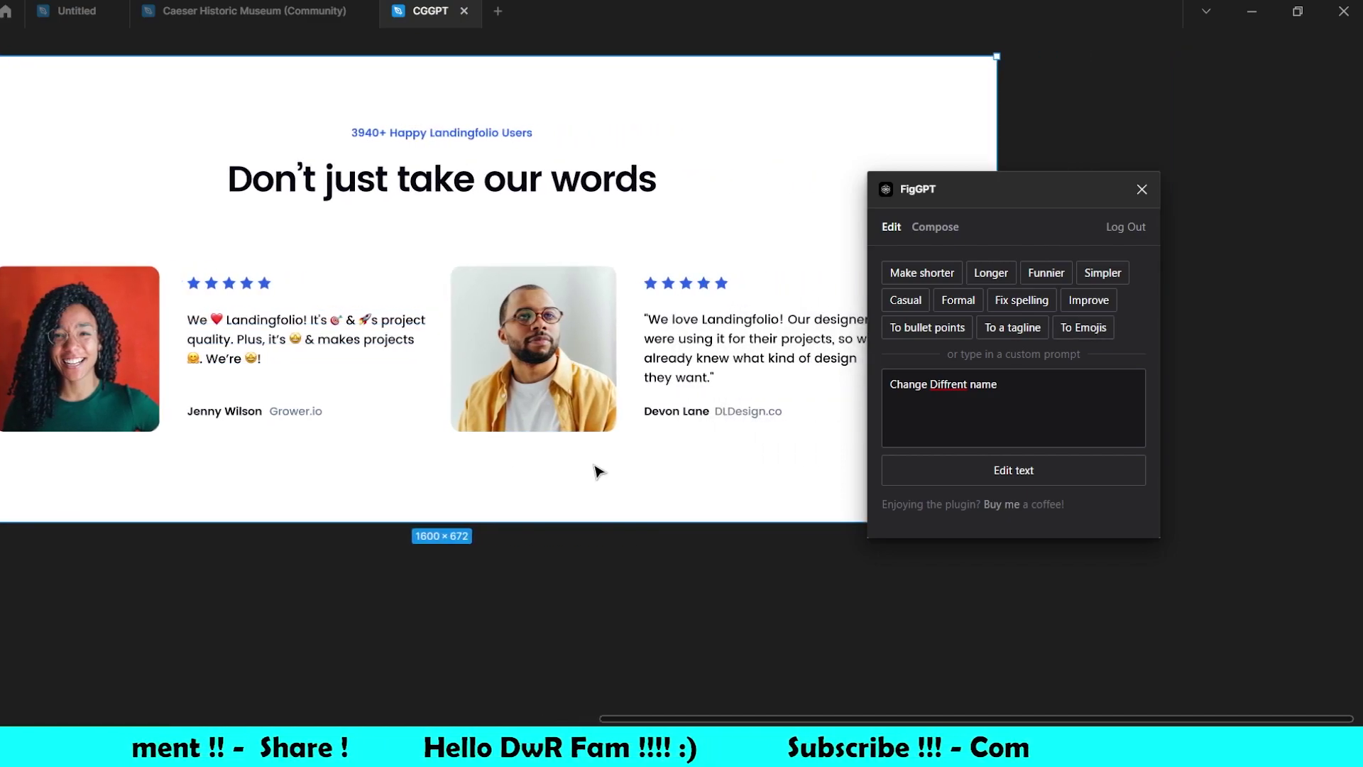
{"action": "left_click", "coordinate": [721, 361]}
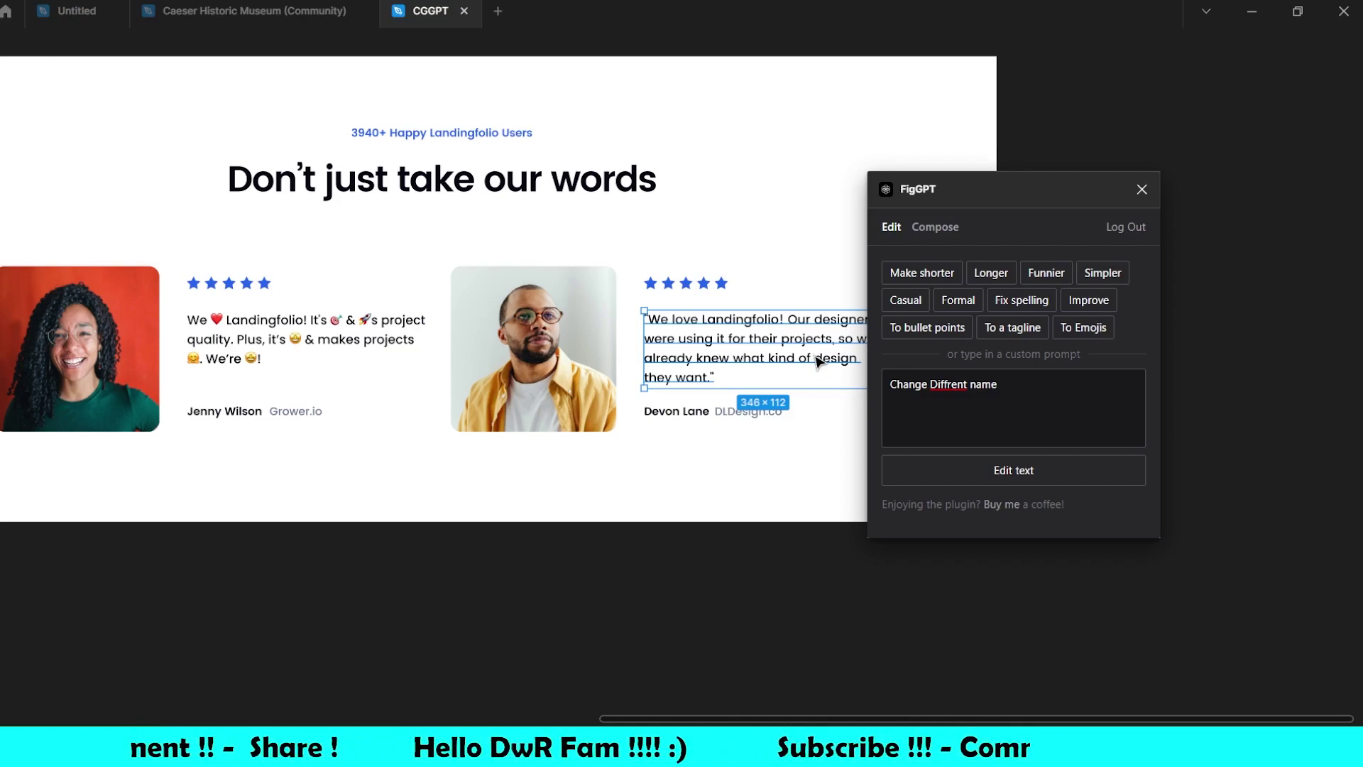
{"action": "left_click", "coordinate": [1023, 300]}
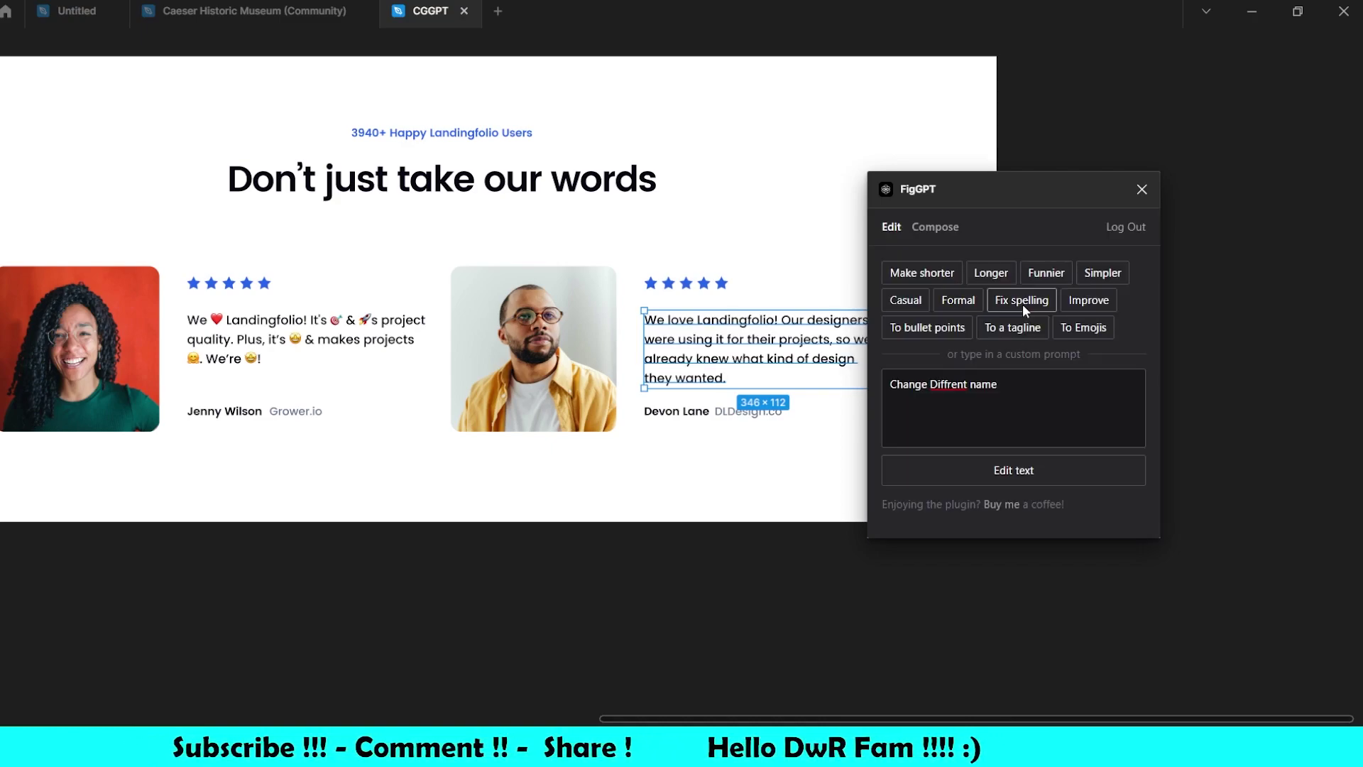
{"action": "left_click", "coordinate": [1082, 321]}
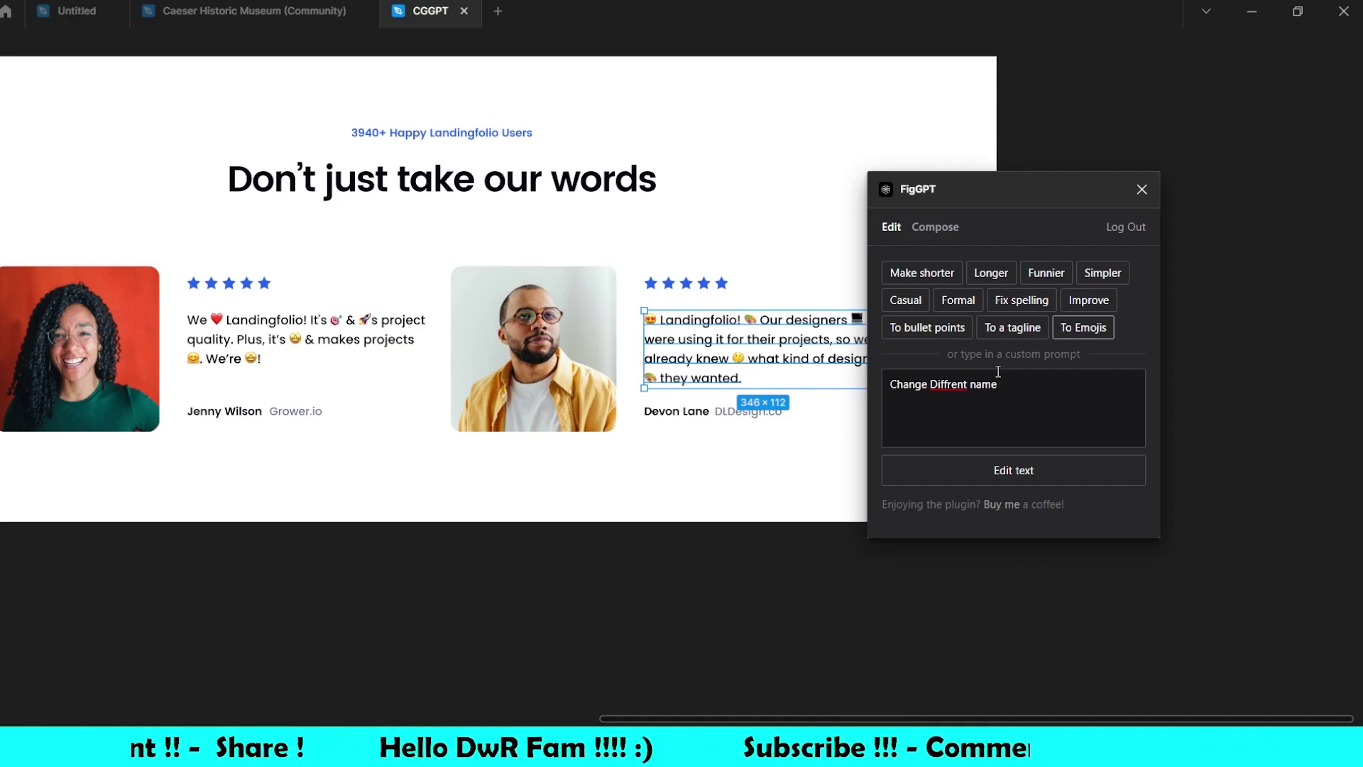
Return to the Team members table and select its Name column
{"action": "scroll", "coordinate": [533, 493], "scroll_direction": "left", "scroll_amount": 10}
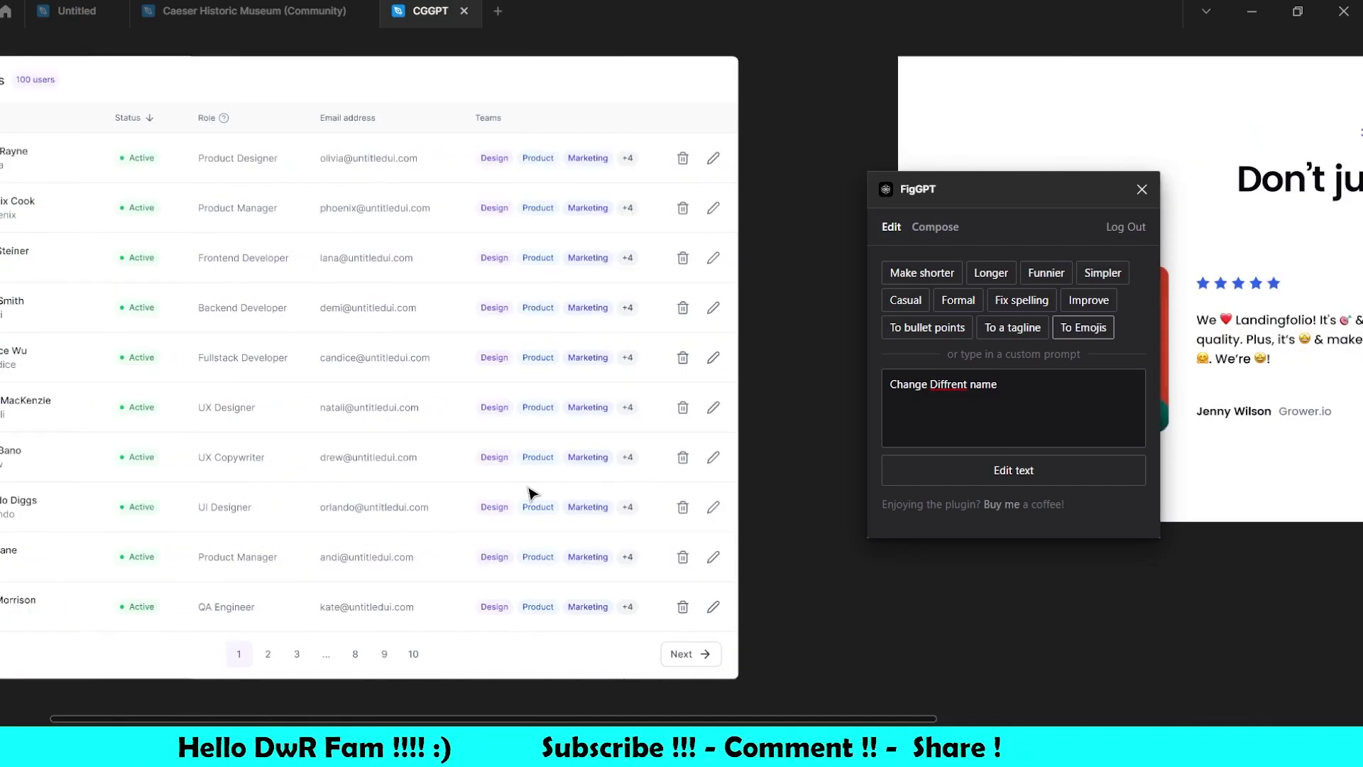
{"action": "scroll", "coordinate": [533, 492], "scroll_direction": "left", "scroll_amount": 5}
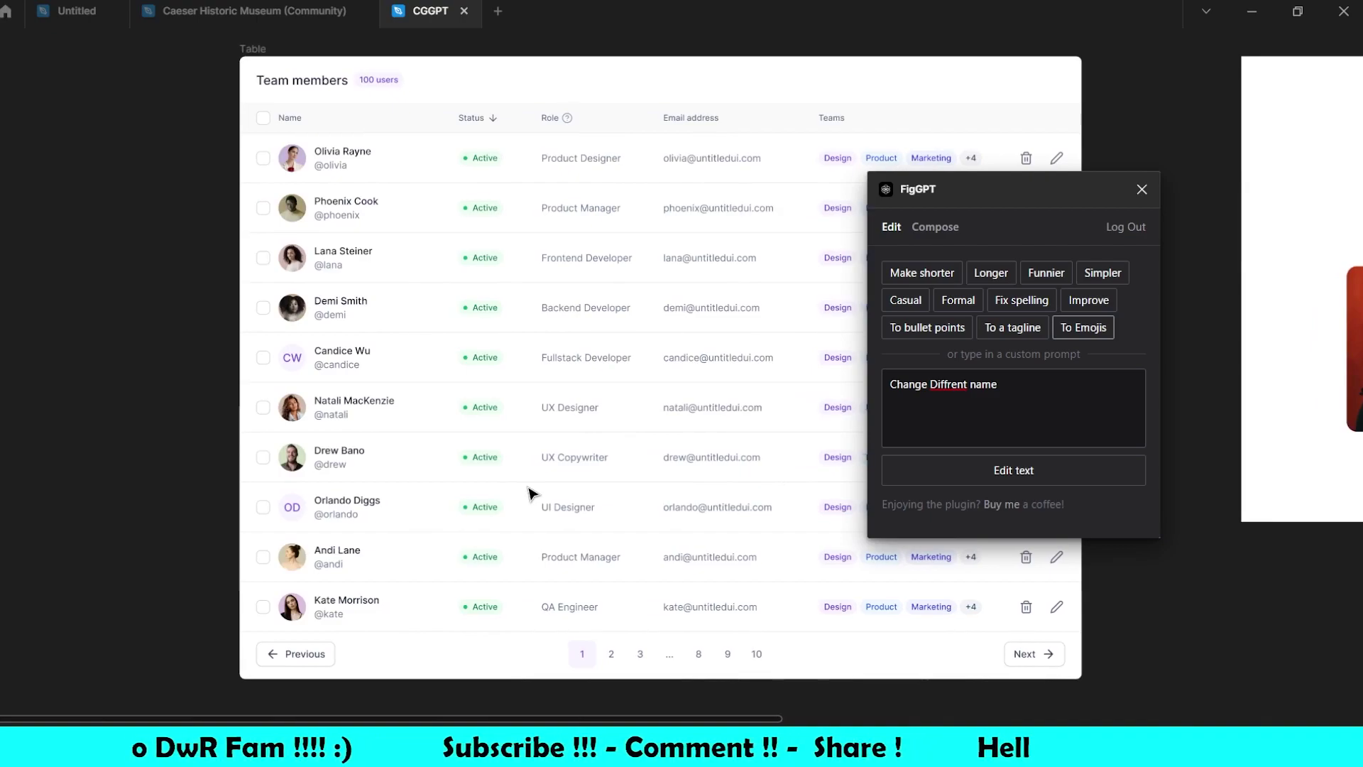
{"action": "left_click", "coordinate": [353, 160]}
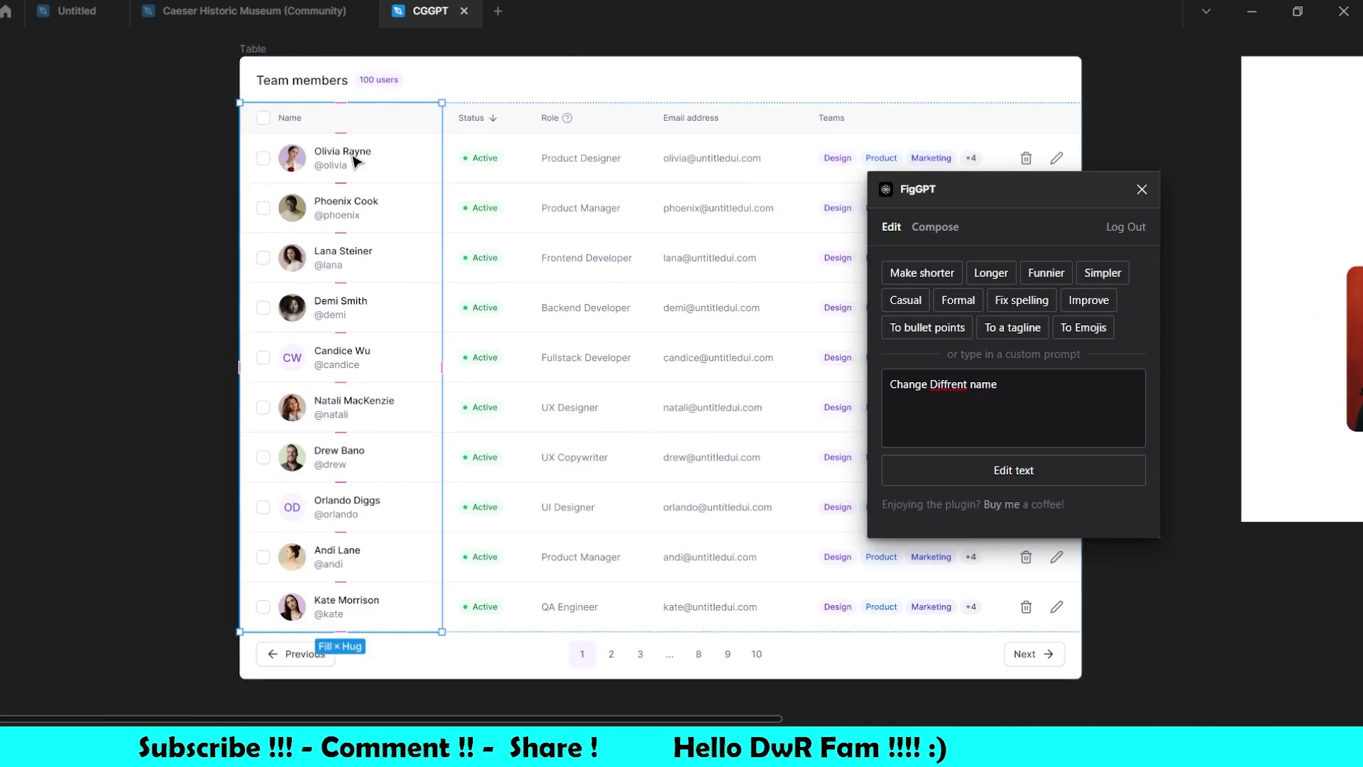